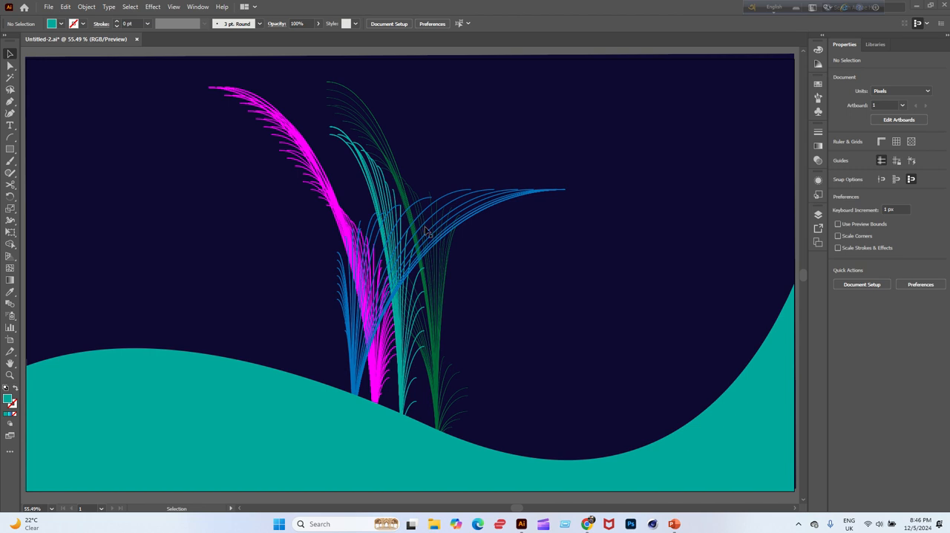
# Create a new document from the recent 1920 x 1080 px preset with CMYK Color mode and High (300 ppi) raster effects.
pyautogui.click(50, 6)
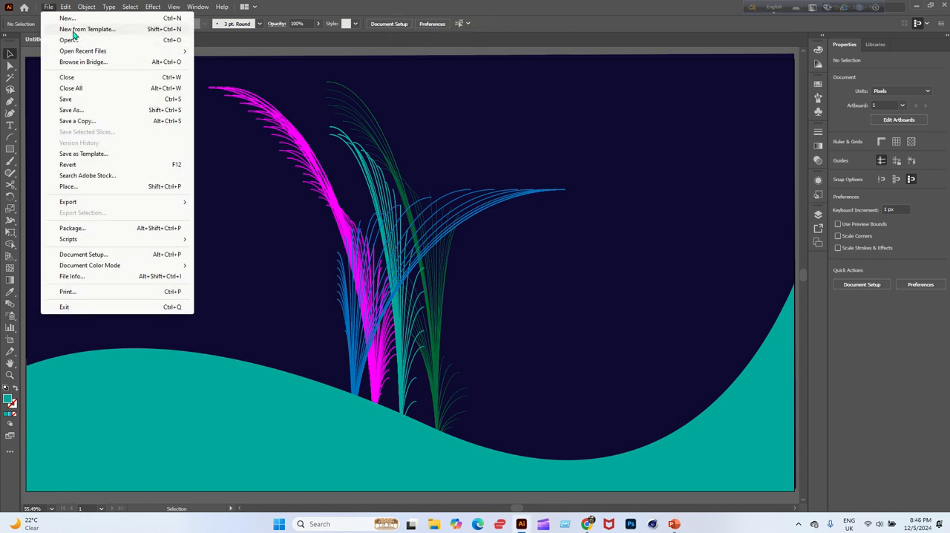
pyautogui.click(66, 18)
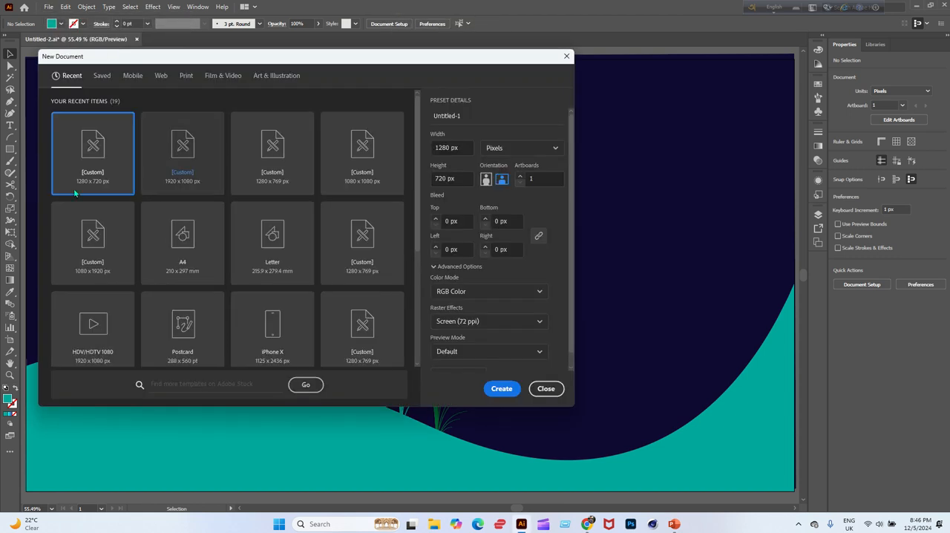
pyautogui.click(191, 177)
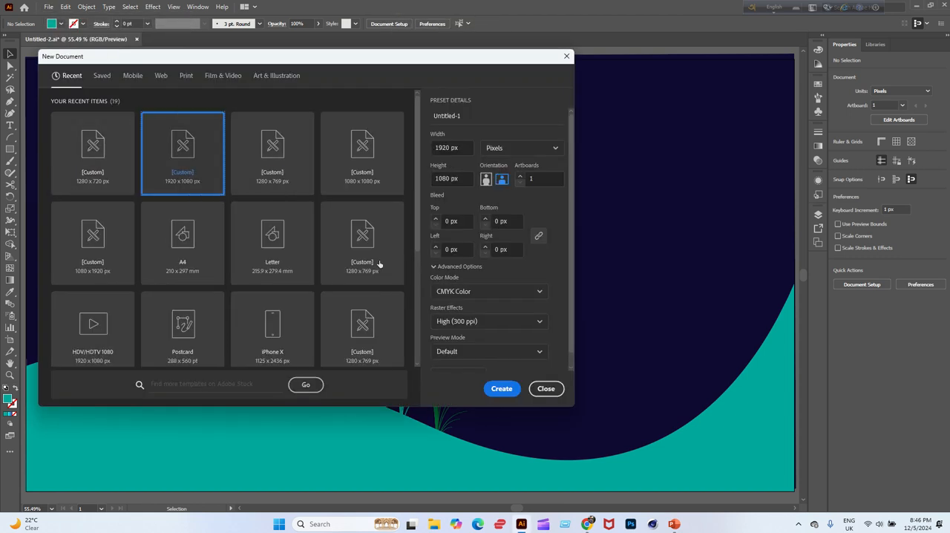
pyautogui.click(502, 388)
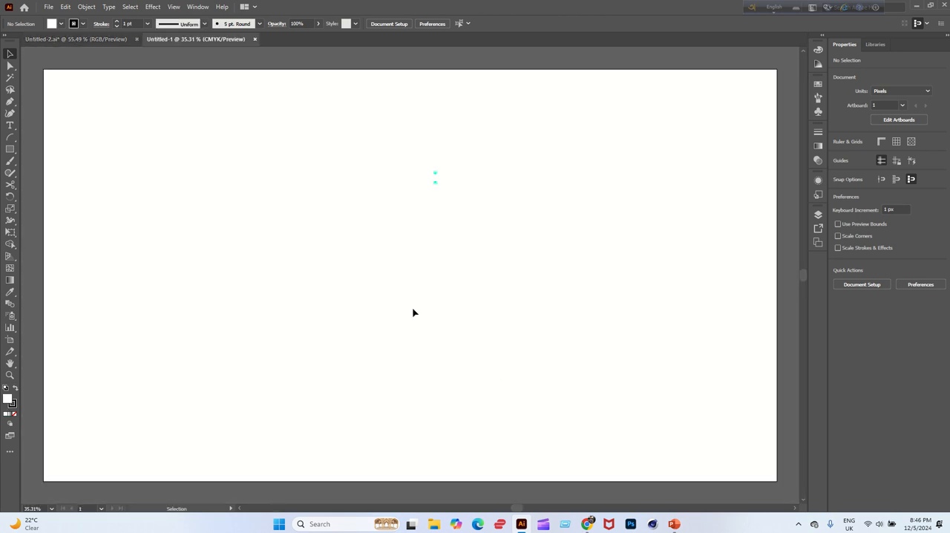
# Draw nine fanned clusters of repeated black arcs across the artboard with the Arc tool, five in the upper area and four lower down.
pyautogui.click(16, 137)
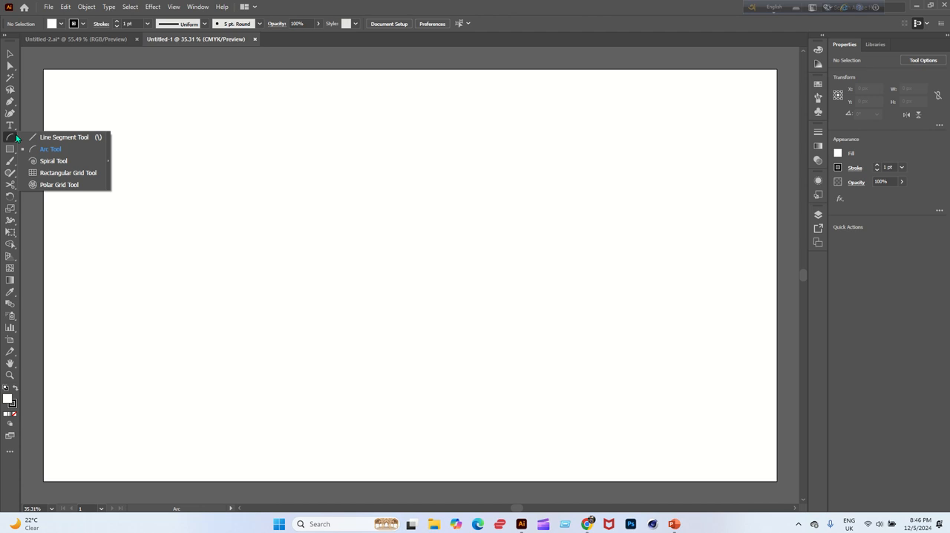
pyautogui.click(51, 150)
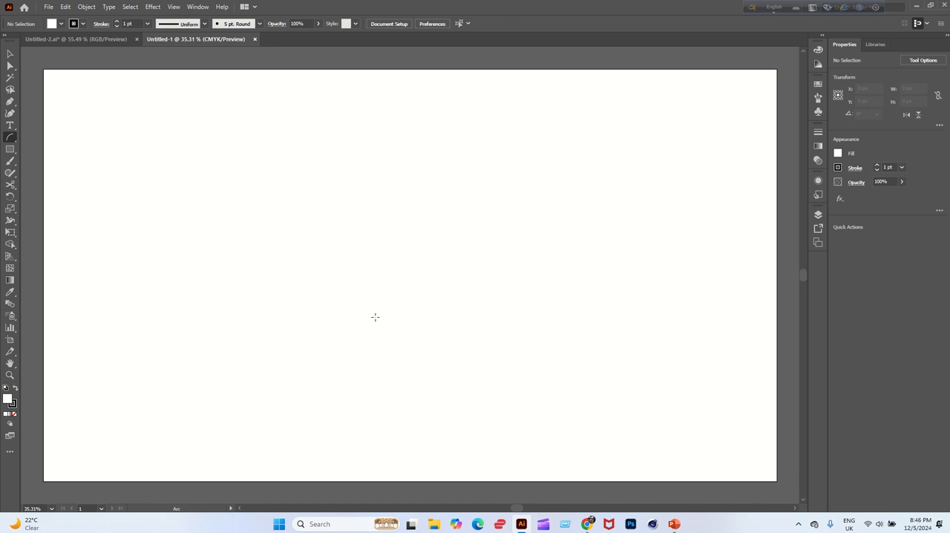
pyautogui.moveTo(376, 317)
pyautogui.mouseDown()
pyautogui.moveTo(360, 247)
pyautogui.moveTo(320, 201)
pyautogui.moveTo(295, 124)
pyautogui.moveTo(366, 97)
pyautogui.mouseUp()
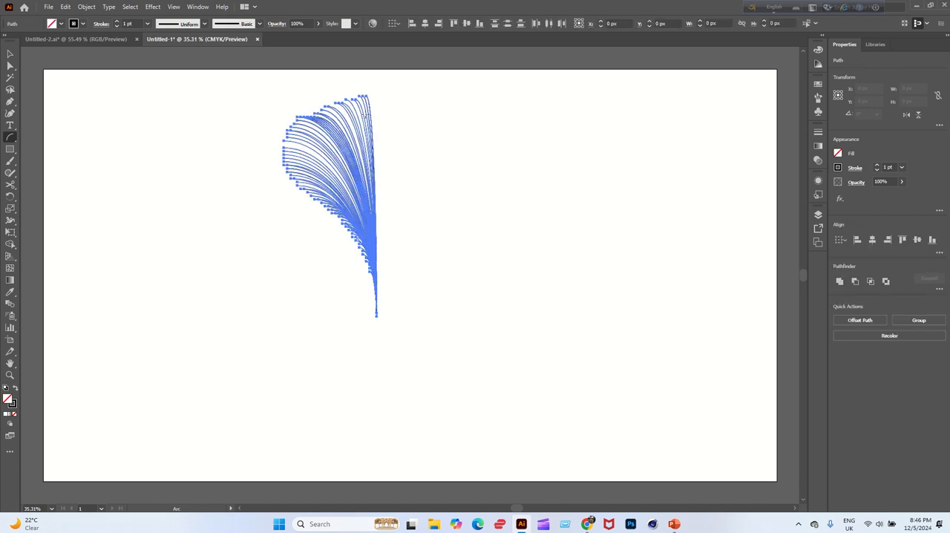
pyautogui.moveTo(420, 292)
pyautogui.mouseDown()
pyautogui.moveTo(393, 192)
pyautogui.moveTo(508, 134)
pyautogui.mouseUp()
pyautogui.moveTo(505, 278)
pyautogui.mouseDown()
pyautogui.moveTo(657, 206)
pyautogui.moveTo(705, 133)
pyautogui.mouseUp()
pyautogui.moveTo(270, 291)
pyautogui.mouseDown()
pyautogui.moveTo(241, 210)
pyautogui.moveTo(158, 116)
pyautogui.mouseUp()
pyautogui.moveTo(177, 297)
pyautogui.mouseDown()
pyautogui.moveTo(161, 214)
pyautogui.moveTo(110, 110)
pyautogui.mouseUp()
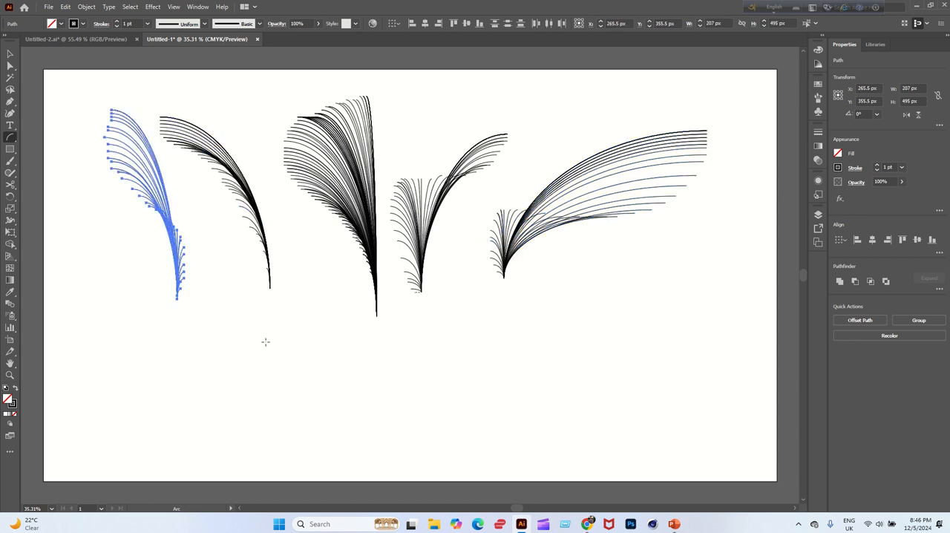
pyautogui.moveTo(302, 398)
pyautogui.mouseDown()
pyautogui.moveTo(322, 335)
pyautogui.moveTo(269, 283)
pyautogui.moveTo(225, 259)
pyautogui.mouseUp()
pyautogui.moveTo(441, 409)
pyautogui.mouseDown()
pyautogui.moveTo(429, 364)
pyautogui.moveTo(496, 328)
pyautogui.moveTo(576, 303)
pyautogui.mouseUp()
pyautogui.moveTo(600, 381)
pyautogui.mouseDown()
pyautogui.moveTo(624, 308)
pyautogui.moveTo(619, 254)
pyautogui.moveTo(592, 242)
pyautogui.mouseUp()
pyautogui.moveTo(715, 318)
pyautogui.mouseDown()
pyautogui.moveTo(725, 287)
pyautogui.moveTo(651, 155)
pyautogui.mouseUp()
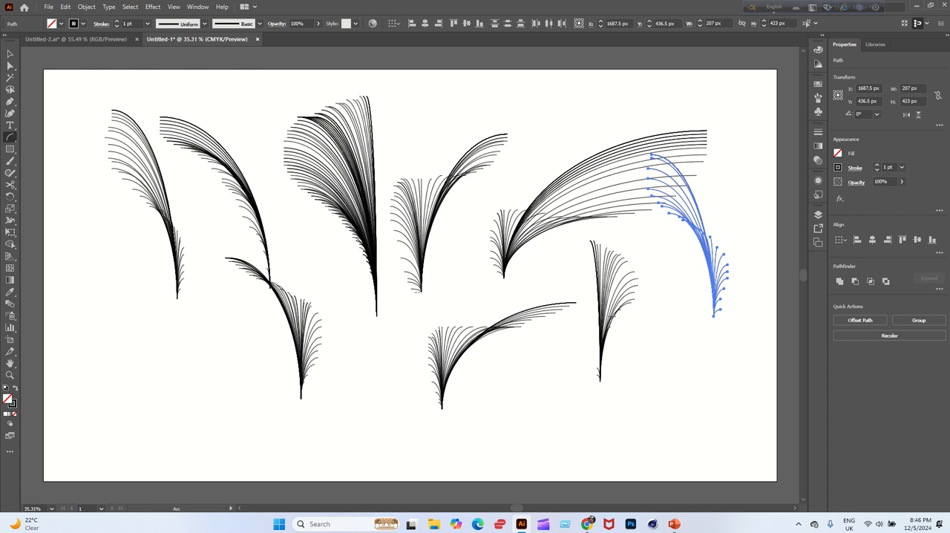
# Select all arcs of the leftmost cluster and group them.
pyautogui.click(9, 55)
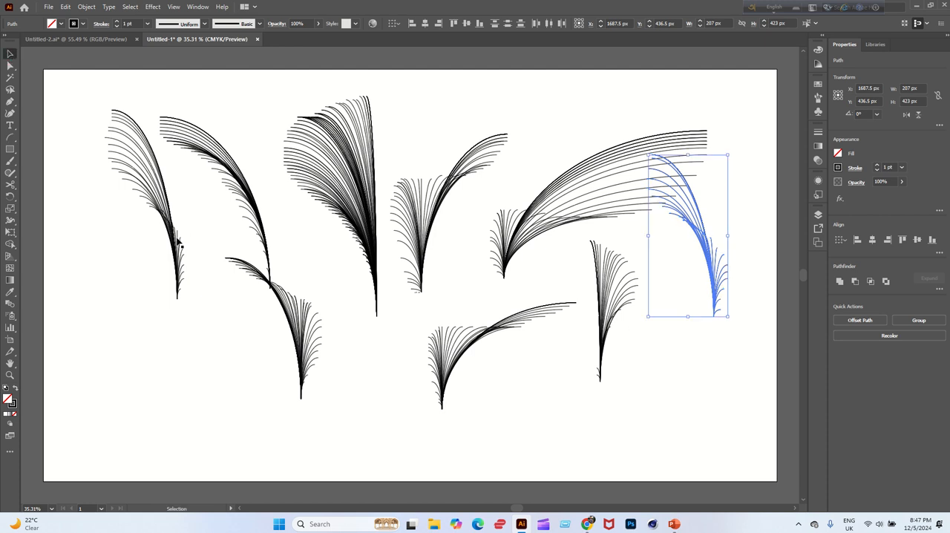
pyautogui.moveTo(178, 241); pyautogui.dragTo(148, 273)
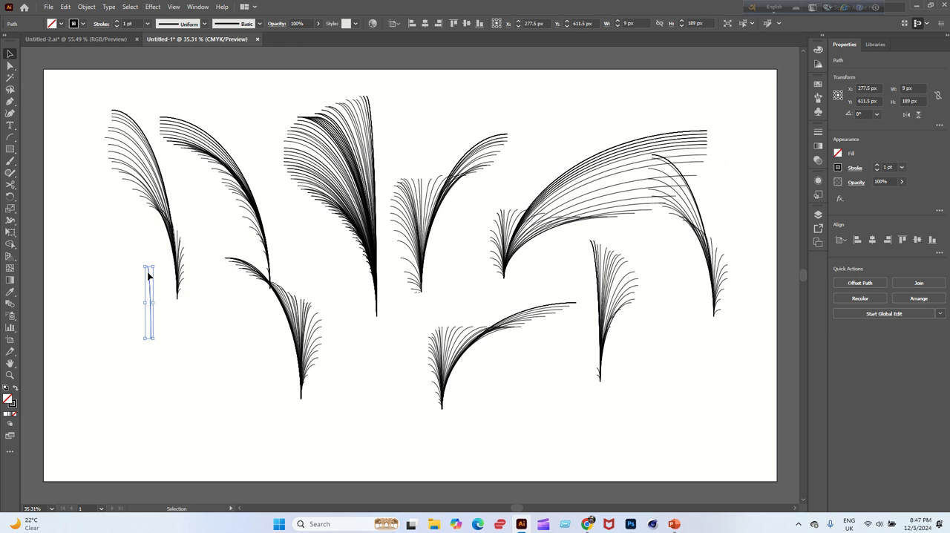
pyautogui.hotkey('ctrl', 'z')
pyautogui.moveTo(116, 203); pyautogui.dragTo(211, 314)
pyautogui.press('a')
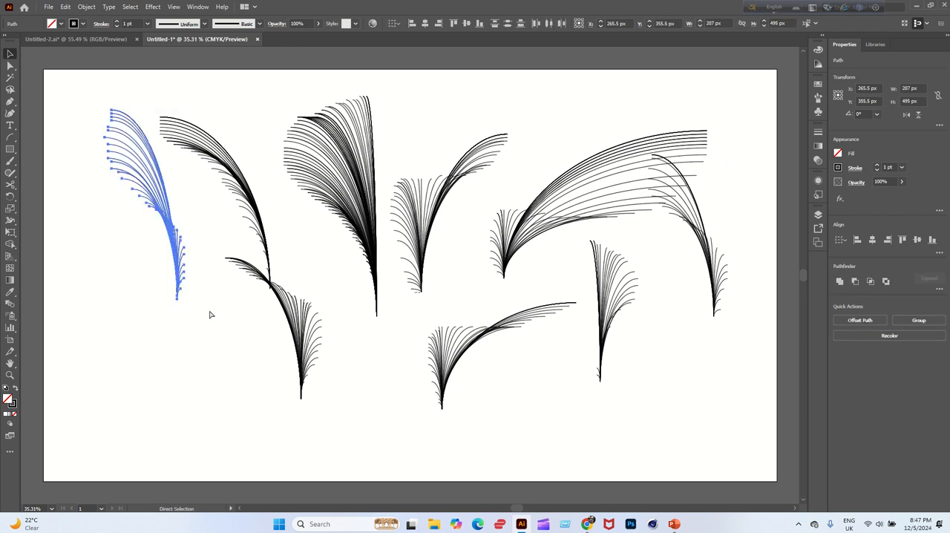
pyautogui.press('v')
pyautogui.hotkey('ctrl', 'g')
# Group the arcs of the lower-left cluster, and separately those of the upright cluster at the lower right of the artboard.
pyautogui.moveTo(252, 329); pyautogui.dragTo(360, 418)
pyautogui.press('a')
pyautogui.hotkey('ctrl', 'g')
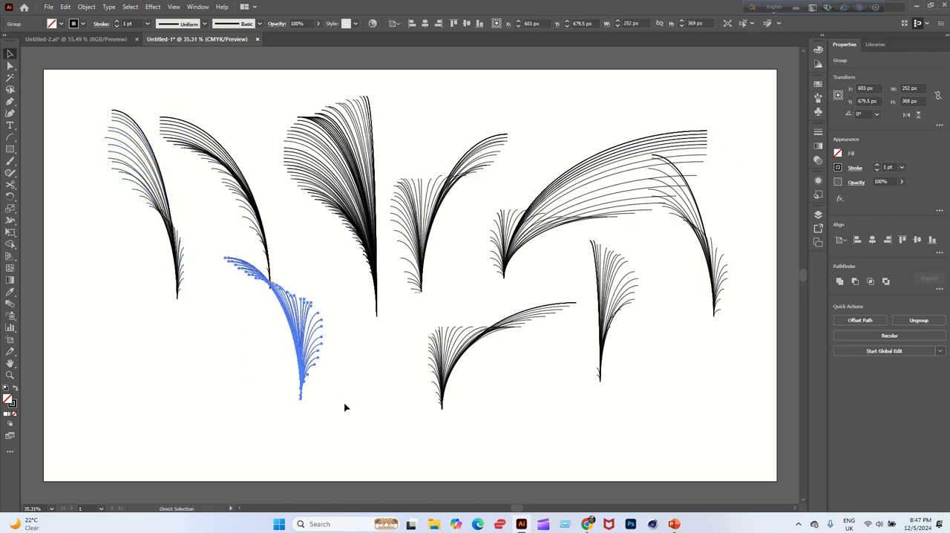
pyautogui.press('v')
pyautogui.moveTo(585, 331); pyautogui.dragTo(676, 408)
pyautogui.press('a')
pyautogui.hotkey('ctrl', 'g')
pyautogui.press('v')
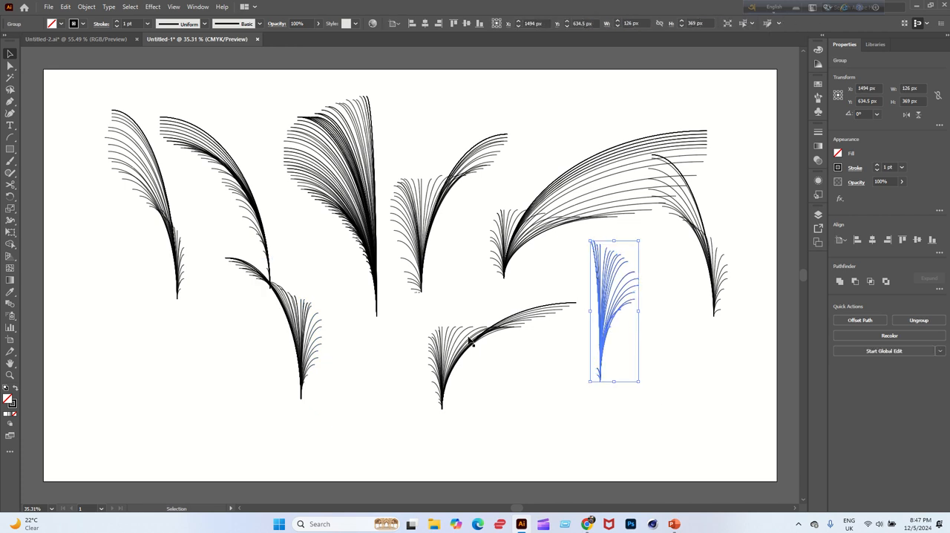
# Group the arcs of the lower-middle cluster, and separately those of the tall, dense cluster in the upper middle.
pyautogui.press('a')
pyautogui.moveTo(428, 300); pyautogui.dragTo(504, 410)
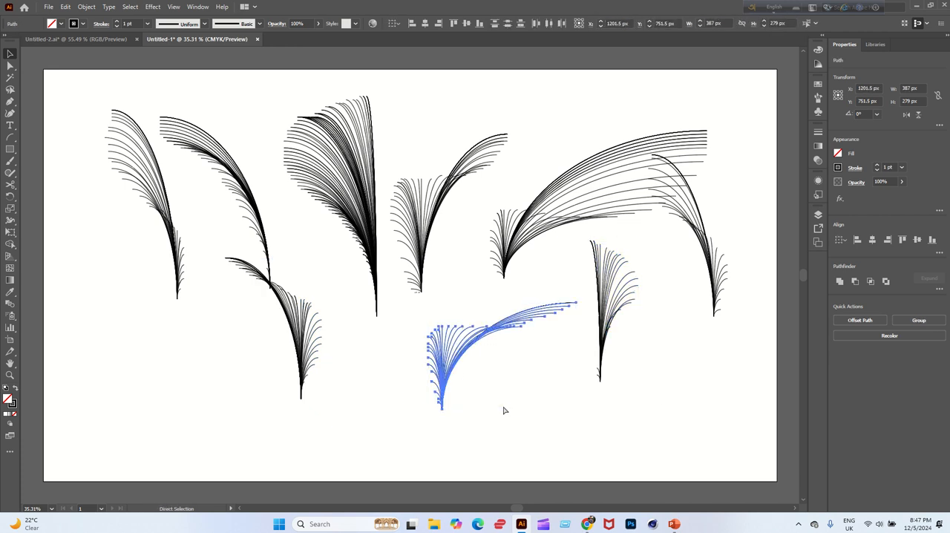
pyautogui.hotkey('ctrl', 'g')
pyautogui.press('v')
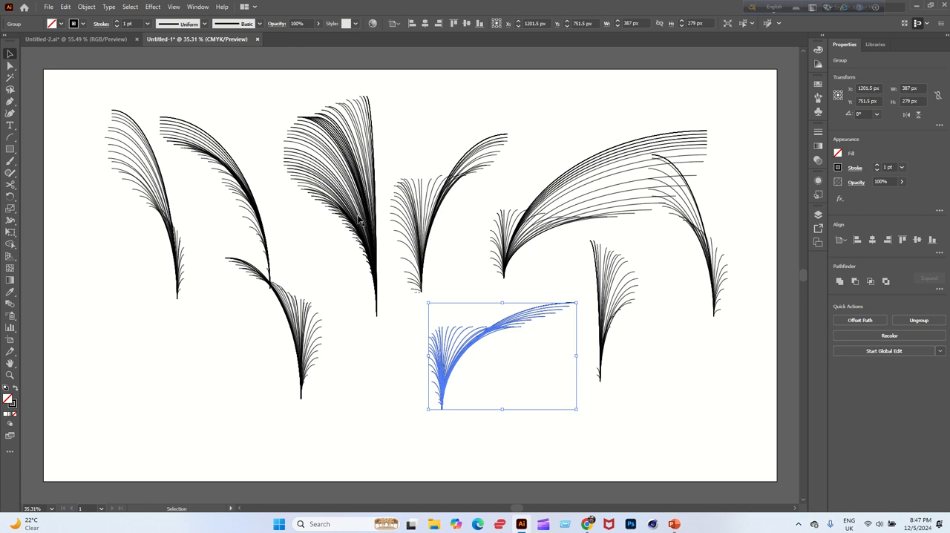
pyautogui.moveTo(339, 251); pyautogui.dragTo(393, 326)
pyautogui.press('a')
pyautogui.hotkey('ctrl', 'g')
pyautogui.press('v')
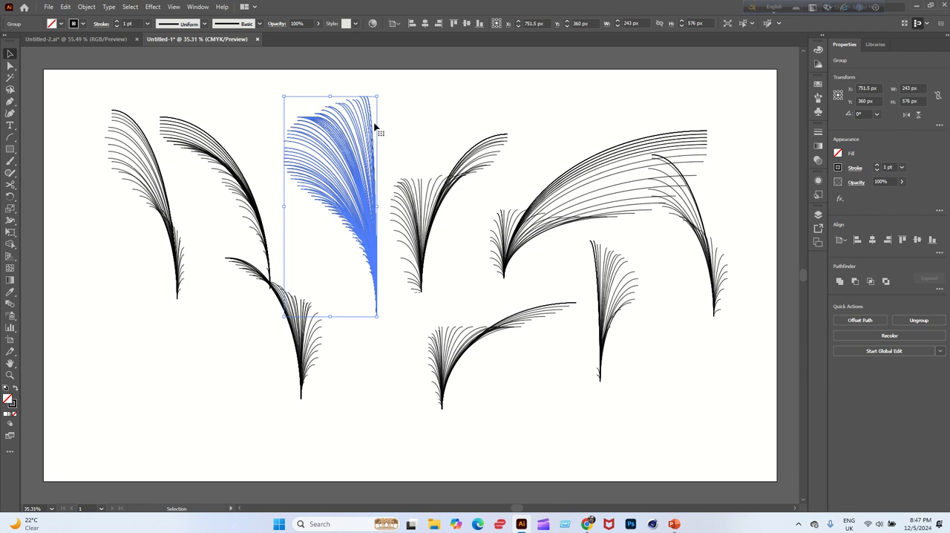
# Move the tall, dense arc cluster about 45 px to the left and set its stroke to dark green.
pyautogui.click(412, 98)
pyautogui.moveTo(373, 206); pyautogui.dragTo(357, 206)
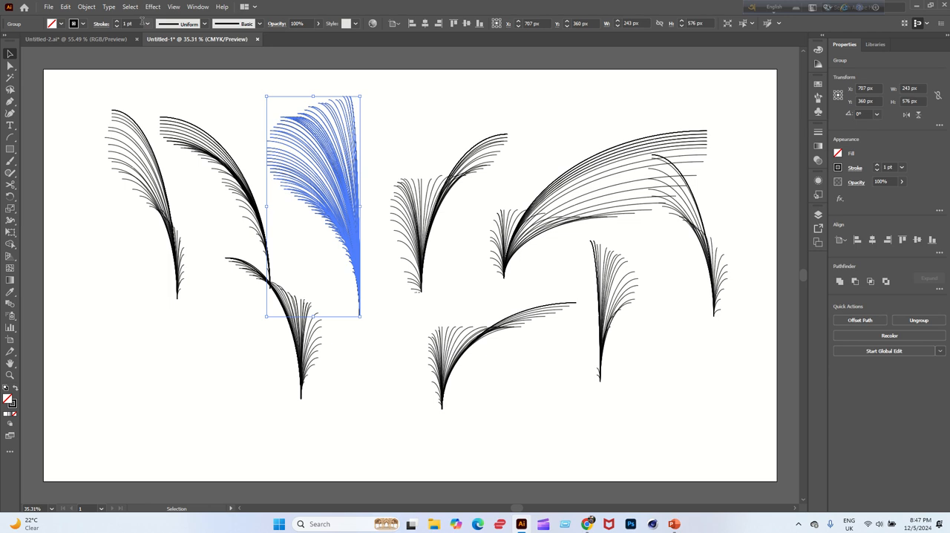
pyautogui.click(83, 23)
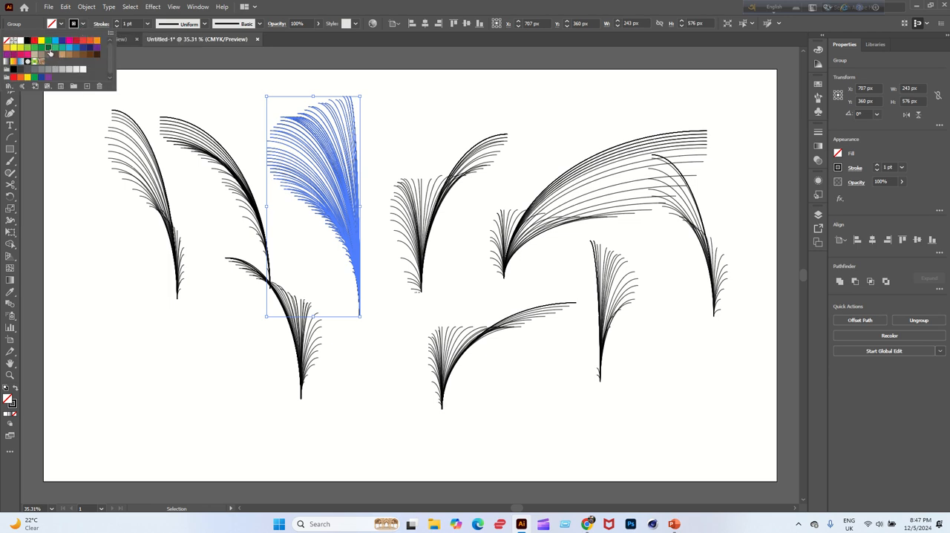
pyautogui.click(48, 48)
# Set the stroke of the leftmost arc cluster to the lighter, mint green swatch.
pyautogui.moveTo(127, 242); pyautogui.dragTo(215, 302)
pyautogui.click(82, 23)
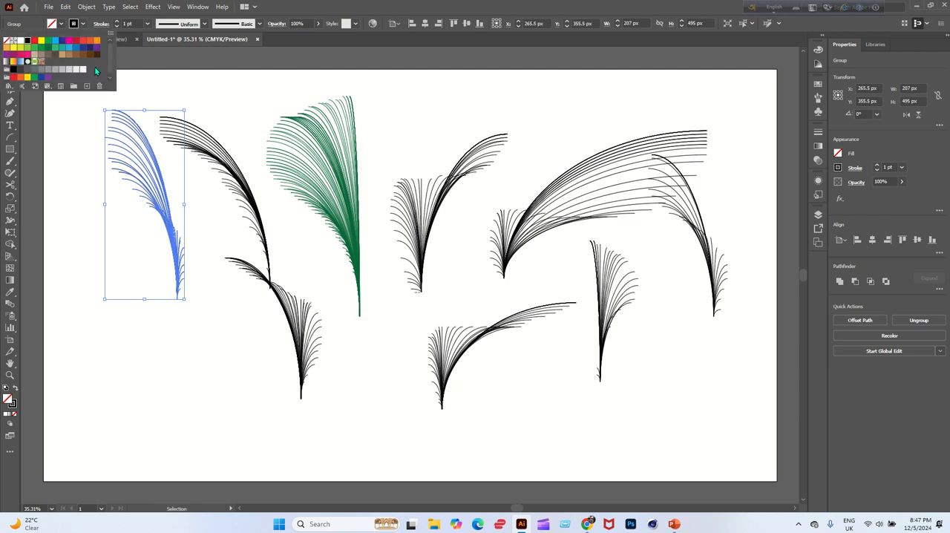
pyautogui.click(54, 49)
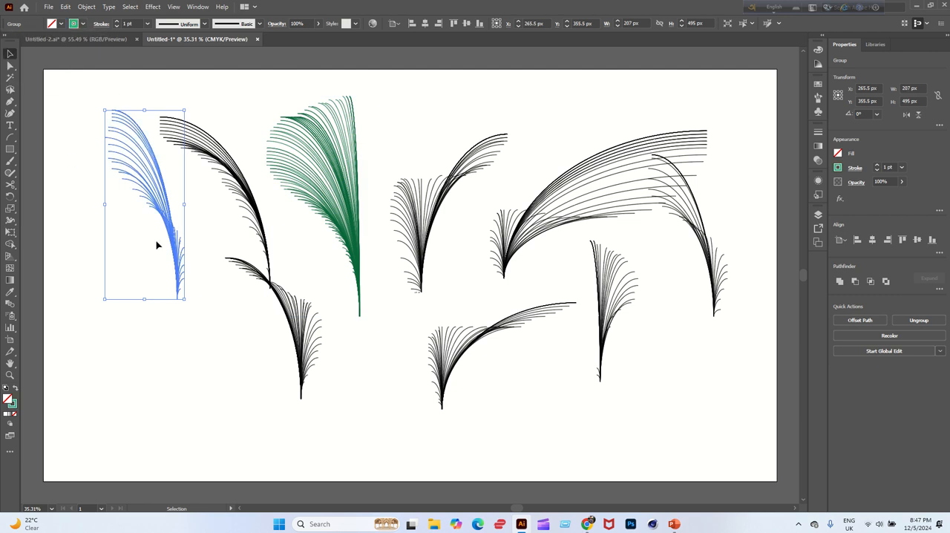
# Set the stroke of the lower-left arc cluster to light blue.
pyautogui.click(294, 365)
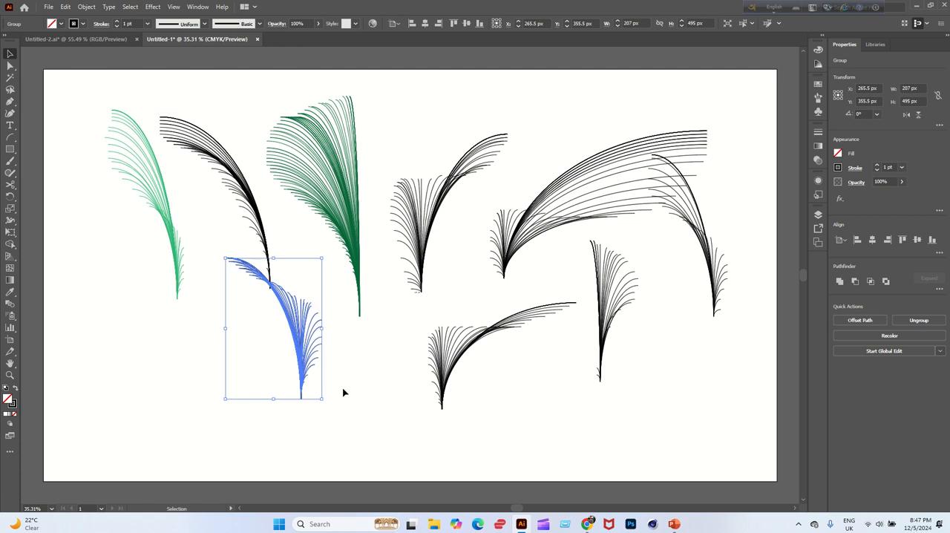
pyautogui.click(83, 23)
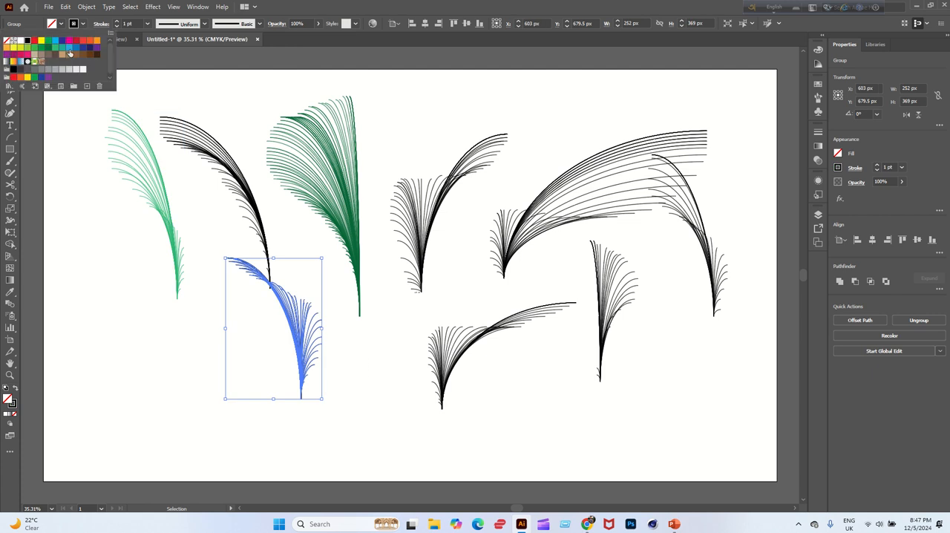
pyautogui.click(70, 53)
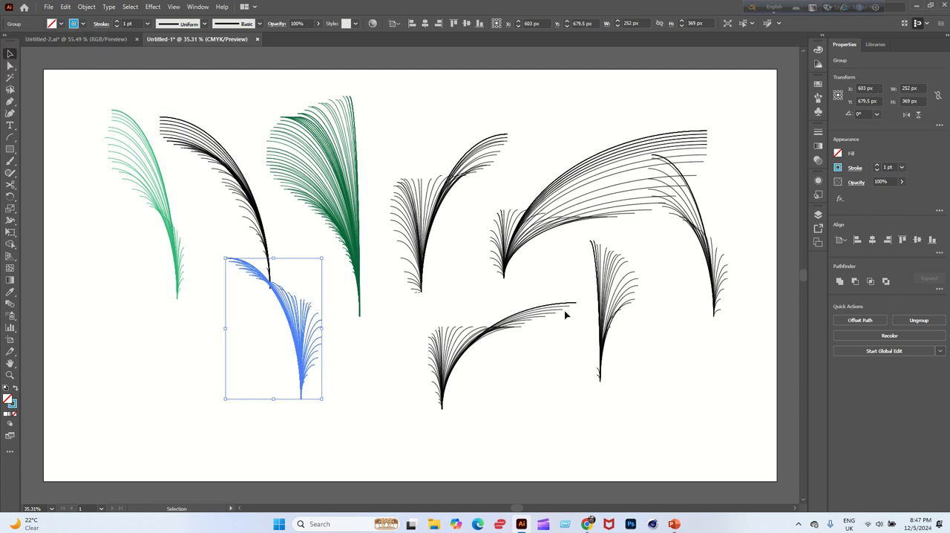
# Set the stroke of the lower-middle arc cluster to magenta.
pyautogui.click(442, 368)
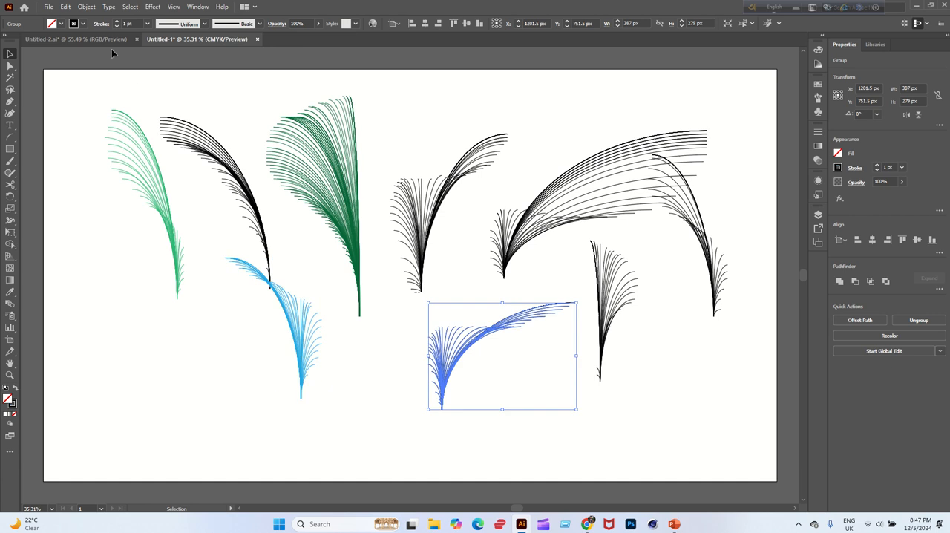
pyautogui.click(83, 23)
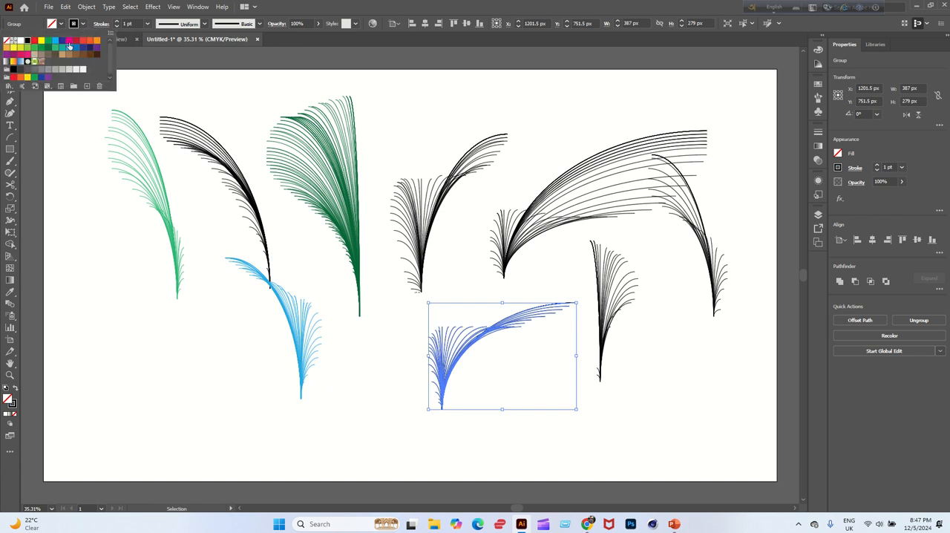
pyautogui.click(68, 42)
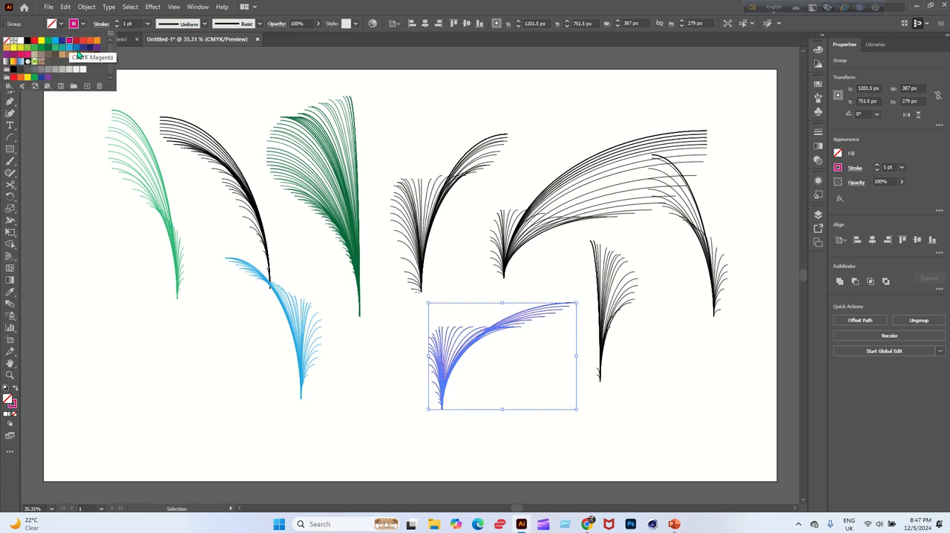
# Group the arcs of the upper cluster just right of the dark green one and set its stroke to blue.
pyautogui.click(397, 256)
pyautogui.click(428, 280)
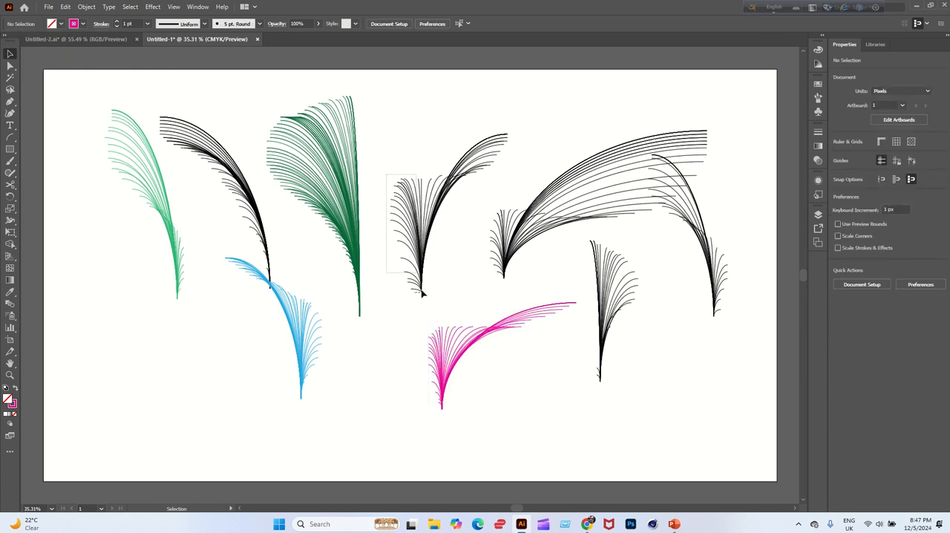
pyautogui.moveTo(422, 293); pyautogui.dragTo(458, 299)
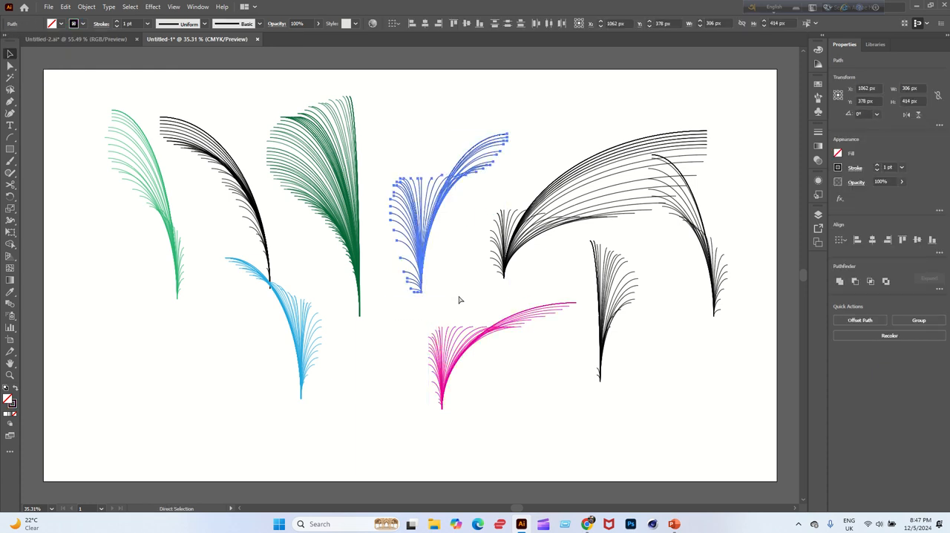
pyautogui.hotkey('ctrl', 'g')
pyautogui.press('v')
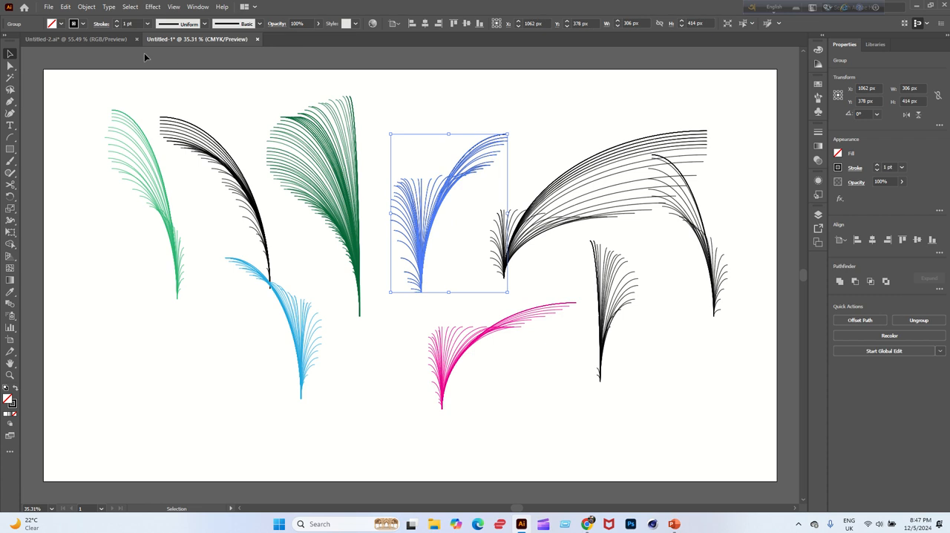
pyautogui.click(83, 23)
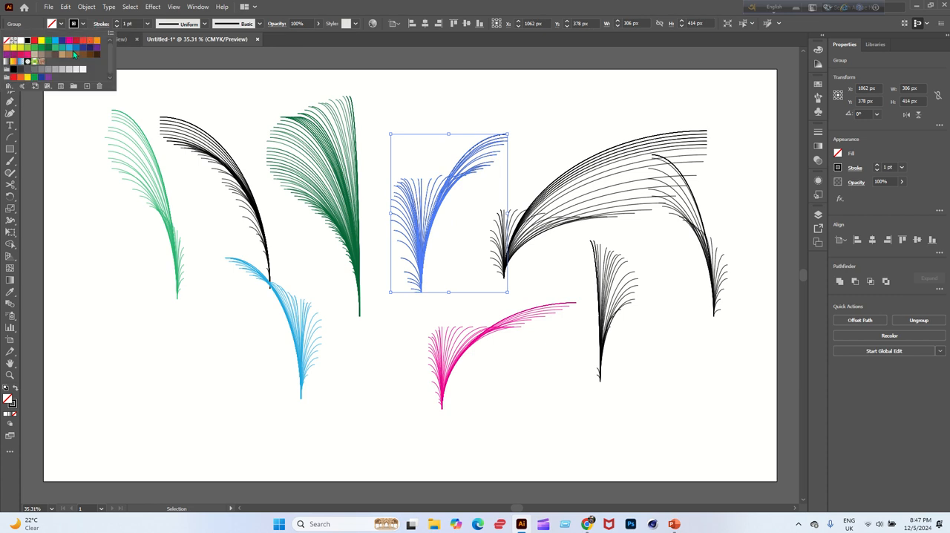
pyautogui.click(75, 52)
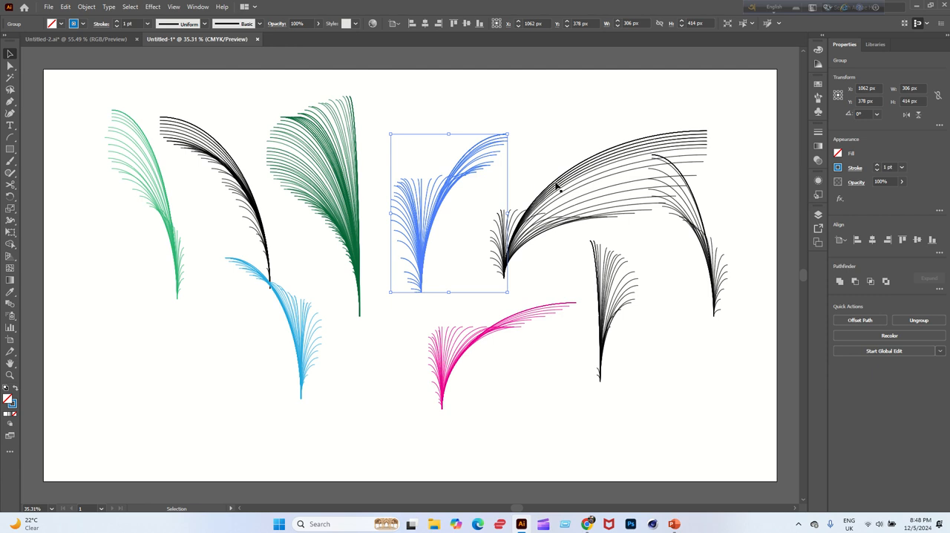
# Delete the remaining black arc clusters on the right side of the artboard, including their leftover stray arcs.
pyautogui.click(557, 186)
pyautogui.click(732, 286)
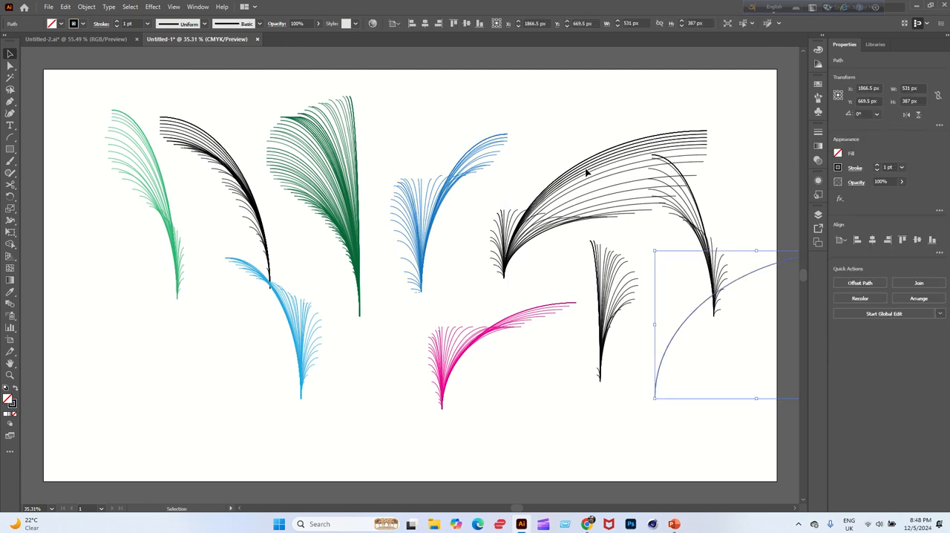
pyautogui.click(723, 265)
pyautogui.press('Delete')
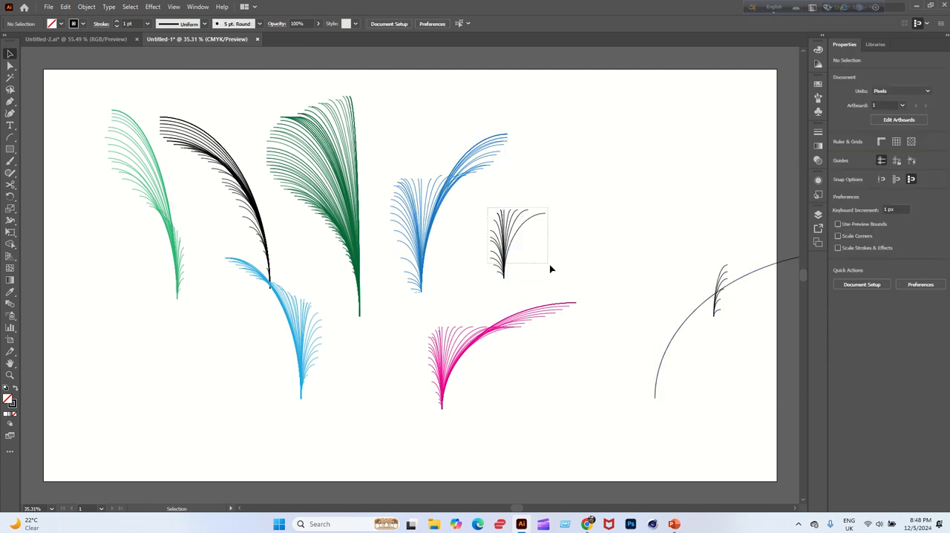
pyautogui.click(550, 269)
pyautogui.press('Delete')
pyautogui.click(714, 308)
pyautogui.press('Delete')
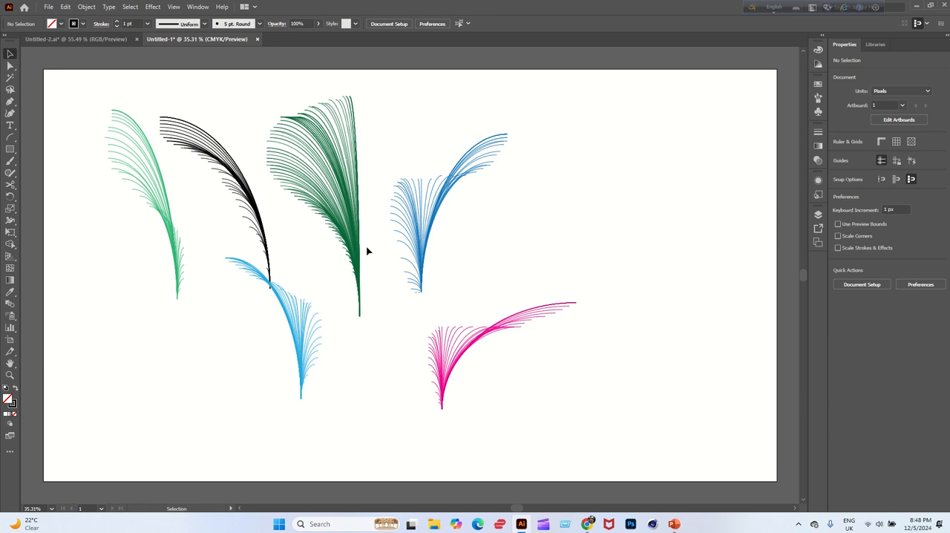
# Move the dark green cluster away from the black arcs and try to delete the black arc cluster.
pyautogui.moveTo(361, 265); pyautogui.dragTo(385, 313)
pyautogui.moveTo(264, 232); pyautogui.dragTo(307, 268)
pyautogui.hotkey('ctrl', 'z')
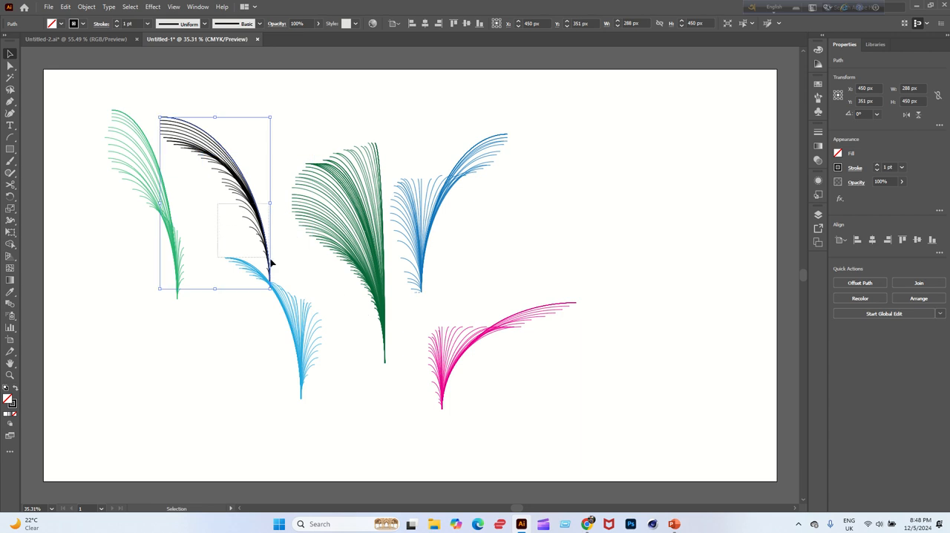
pyautogui.keyDown('shift'); pyautogui.click(290, 265); pyautogui.keyUp('shift')
pyautogui.press('Delete')
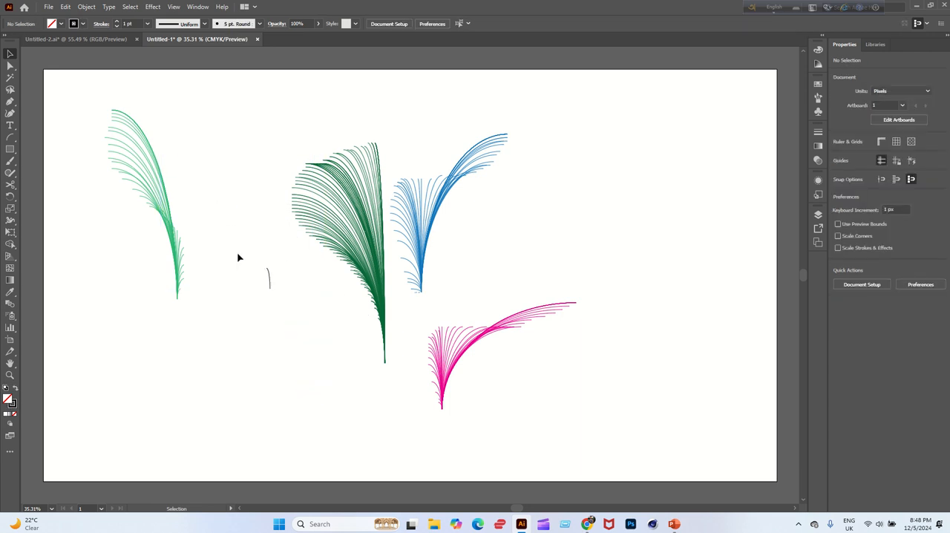
pyautogui.hotkey('ctrl', 'z')
pyautogui.hotkey('ctrl', 'z')
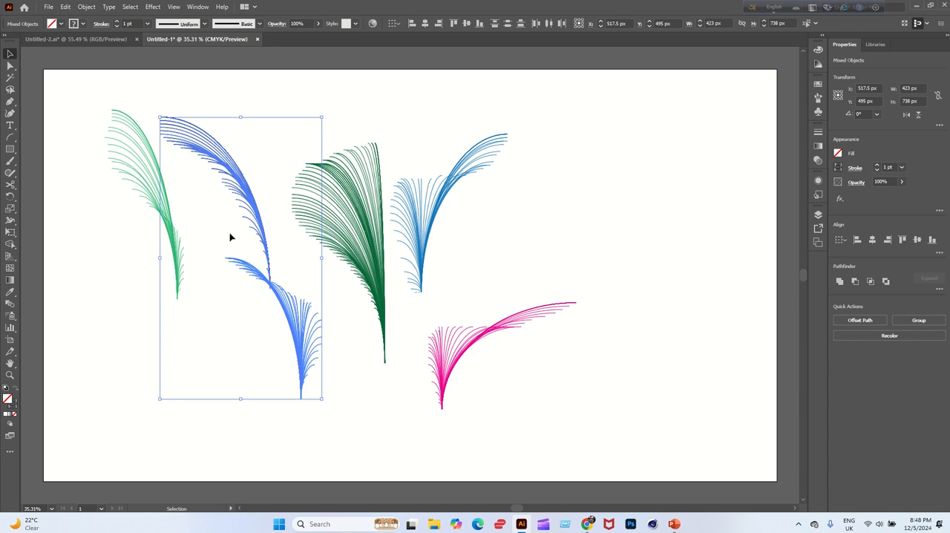
# Delete the black arc cluster and its leftover arcs, moving the light blue cluster clear of them.
pyautogui.moveTo(223, 214); pyautogui.dragTo(279, 254)
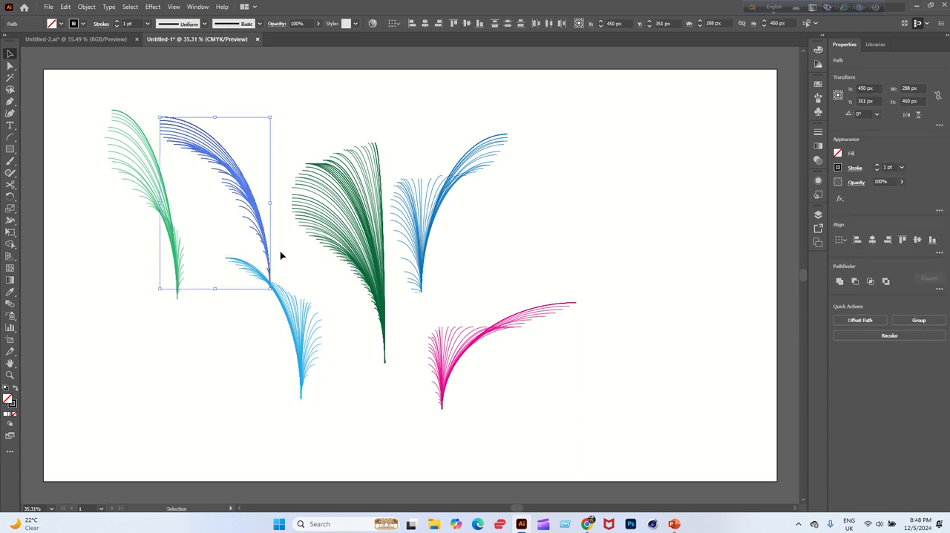
pyautogui.press('Delete')
pyautogui.moveTo(302, 337); pyautogui.dragTo(348, 392)
pyautogui.moveTo(240, 252); pyautogui.dragTo(308, 298)
pyautogui.press('Delete')
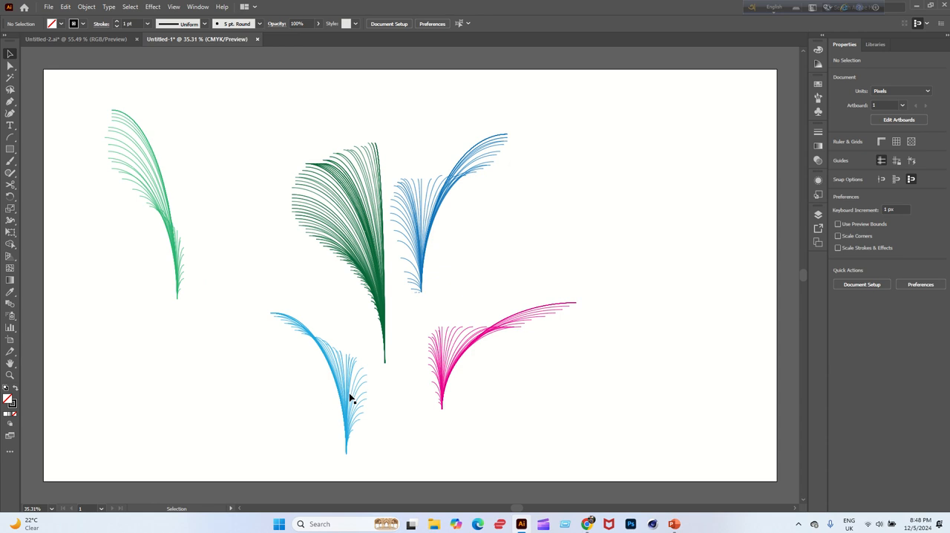
# Arrange the five coloured clusters close together as one overlapping plant and align them by their bottom edges.
pyautogui.moveTo(351, 399); pyautogui.dragTo(322, 312)
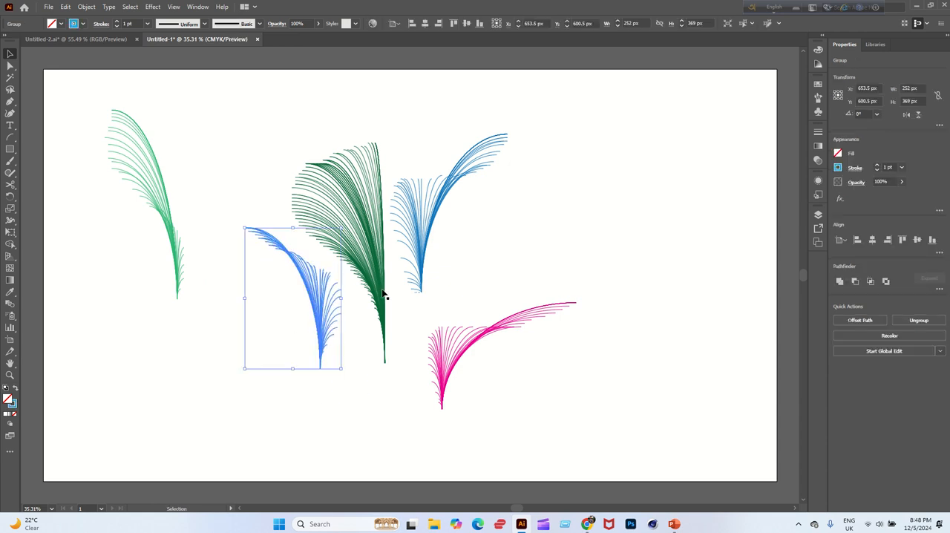
pyautogui.moveTo(383, 295); pyautogui.dragTo(334, 297)
pyautogui.moveTo(175, 246); pyautogui.dragTo(301, 315)
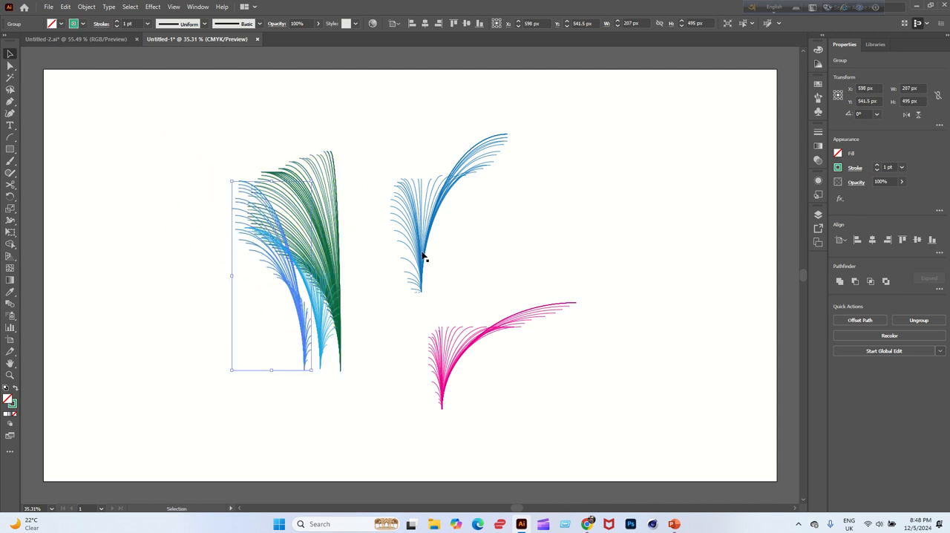
pyautogui.moveTo(424, 255); pyautogui.dragTo(353, 333)
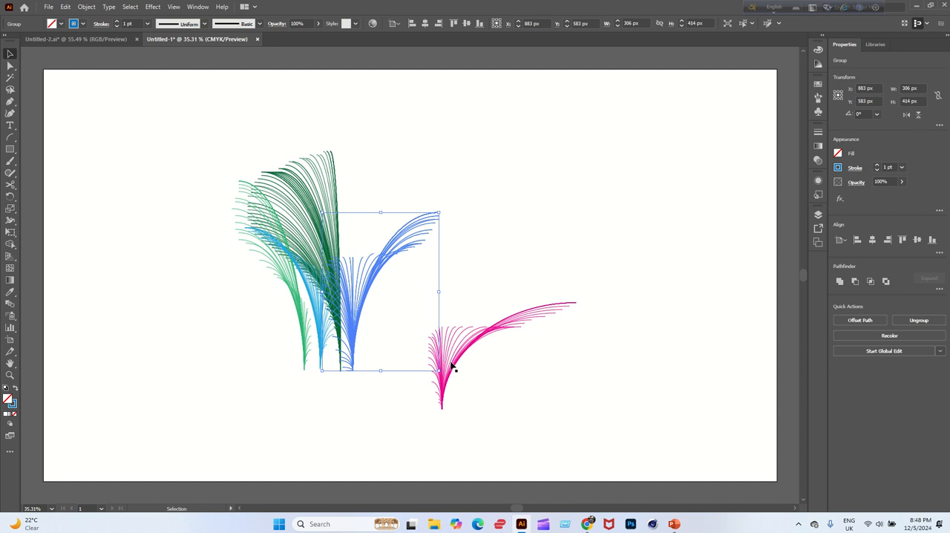
pyautogui.moveTo(451, 368); pyautogui.dragTo(375, 328)
pyautogui.moveTo(196, 290); pyautogui.dragTo(435, 423)
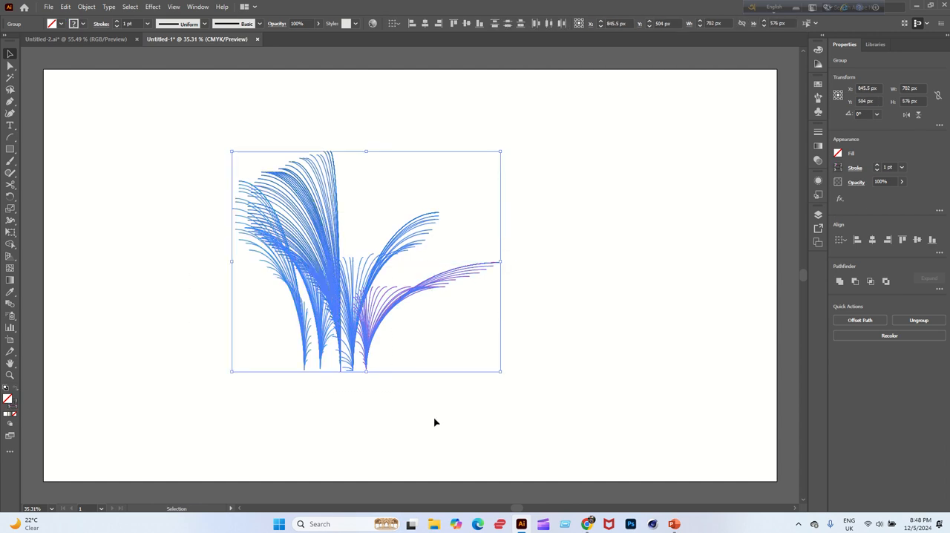
pyautogui.click(934, 240)
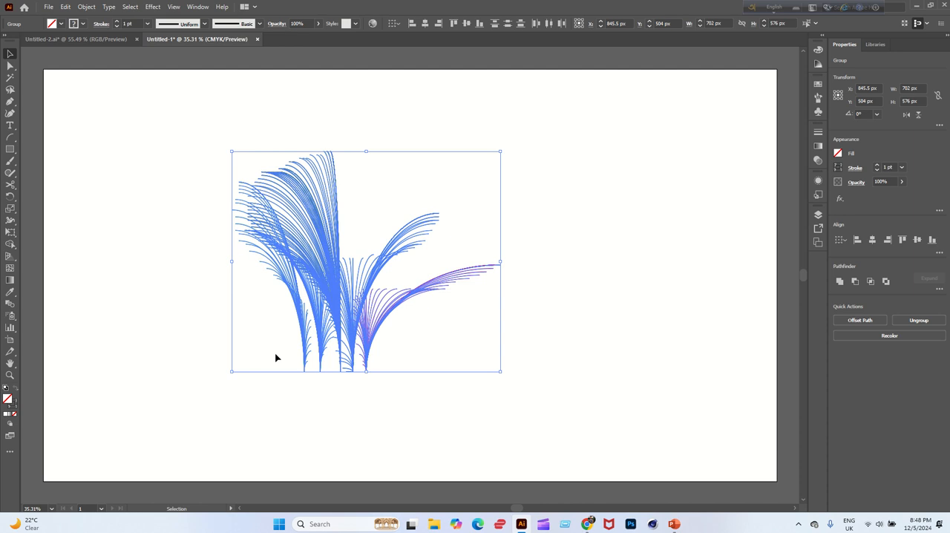
# Group the five aligned clusters and enlarge the group to fill most of the artboard's height.
pyautogui.hotkey('ctrl', 'g')
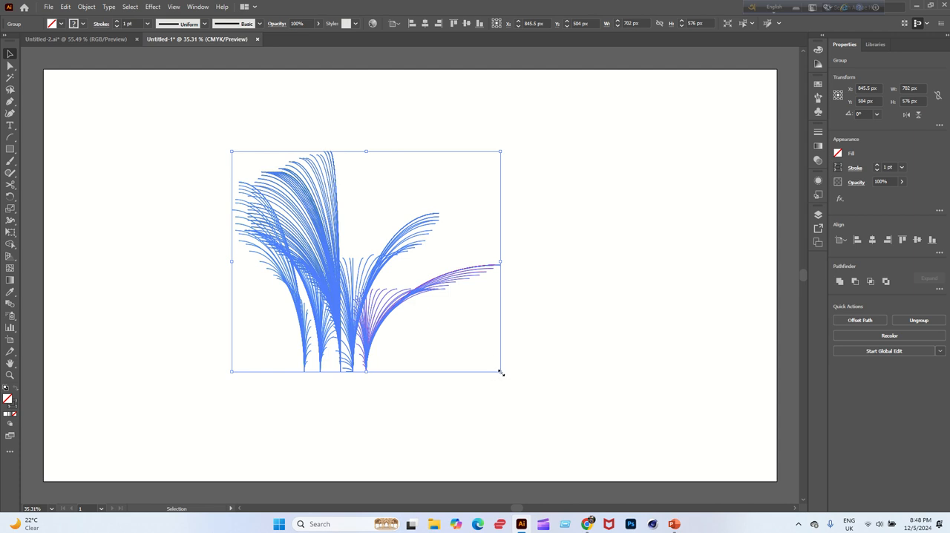
pyautogui.moveTo(500, 372); pyautogui.dragTo(588, 432)
pyautogui.click(76, 288)
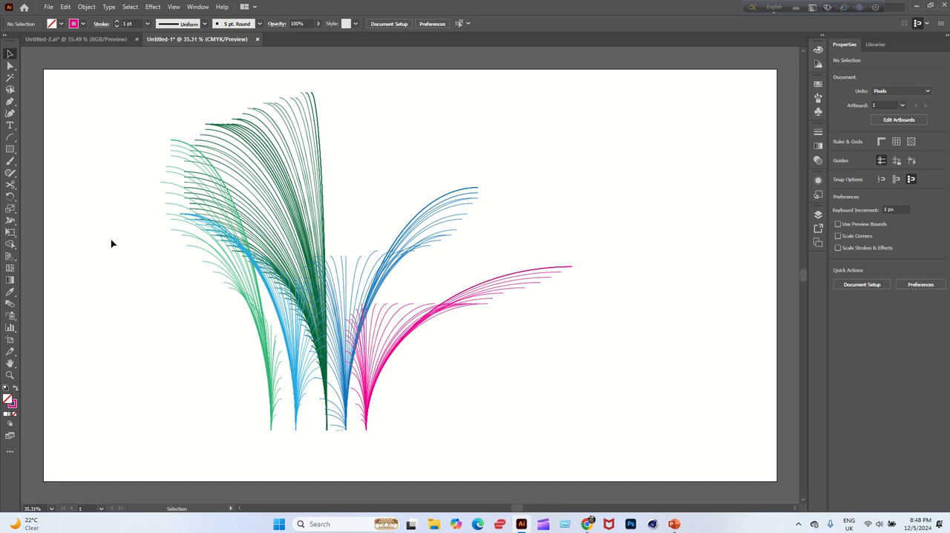
# Draw a smooth wavy line with the Pen tool across the full artboard, passing through the bases of the plants.
pyautogui.click(11, 150)
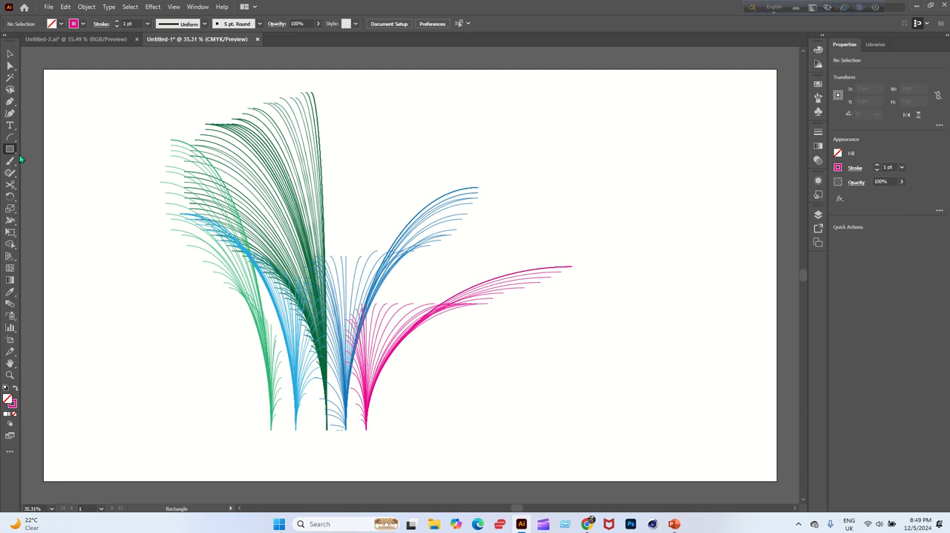
pyautogui.click(9, 102)
pyautogui.click(30, 332)
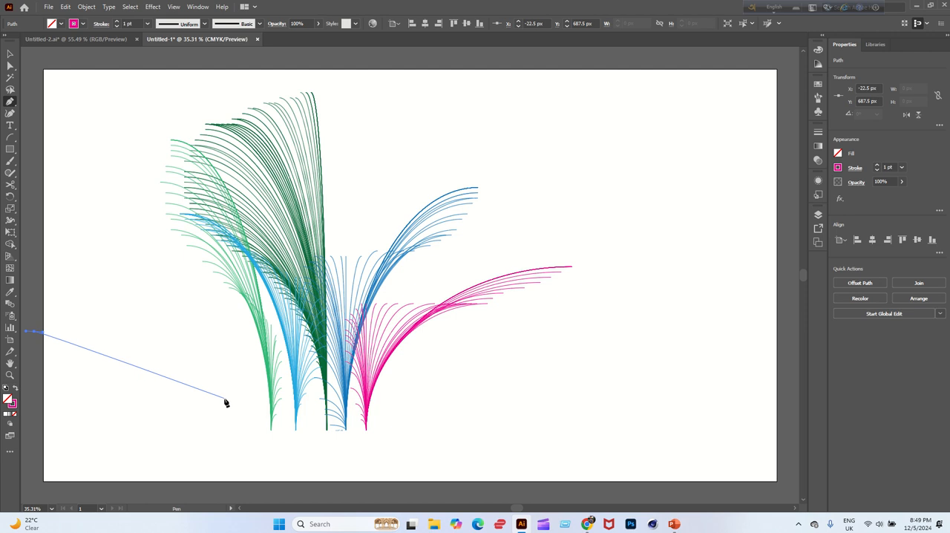
pyautogui.moveTo(236, 394); pyautogui.dragTo(302, 466)
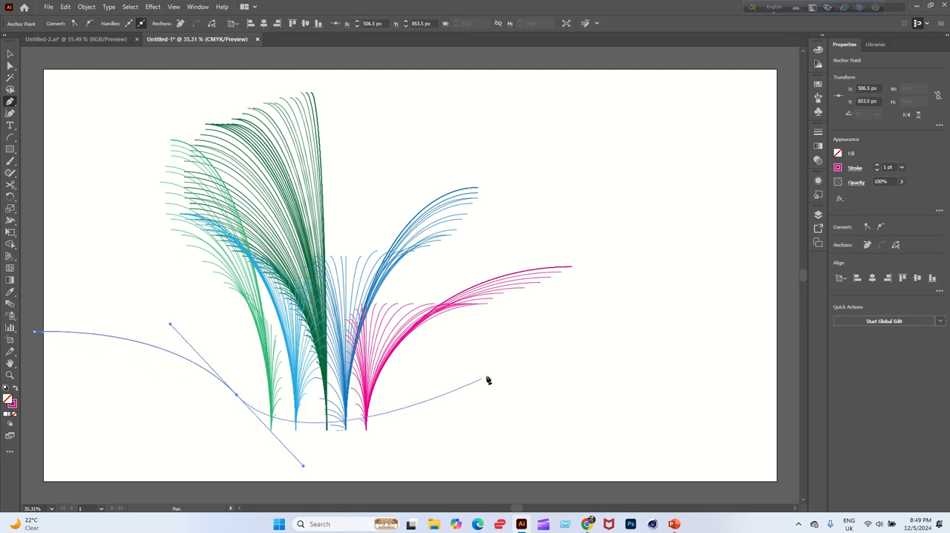
pyautogui.moveTo(509, 360); pyautogui.dragTo(591, 384)
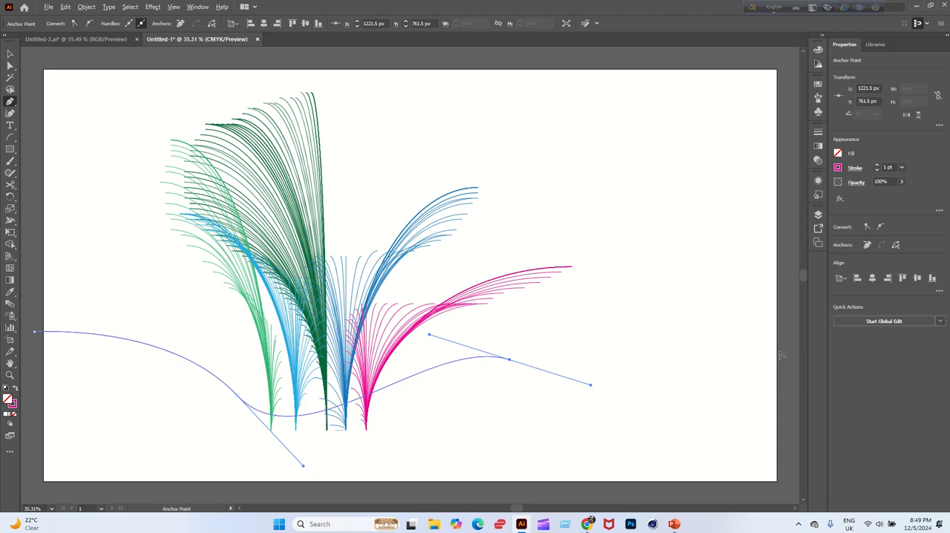
pyautogui.scroll(-1, 772, 361)
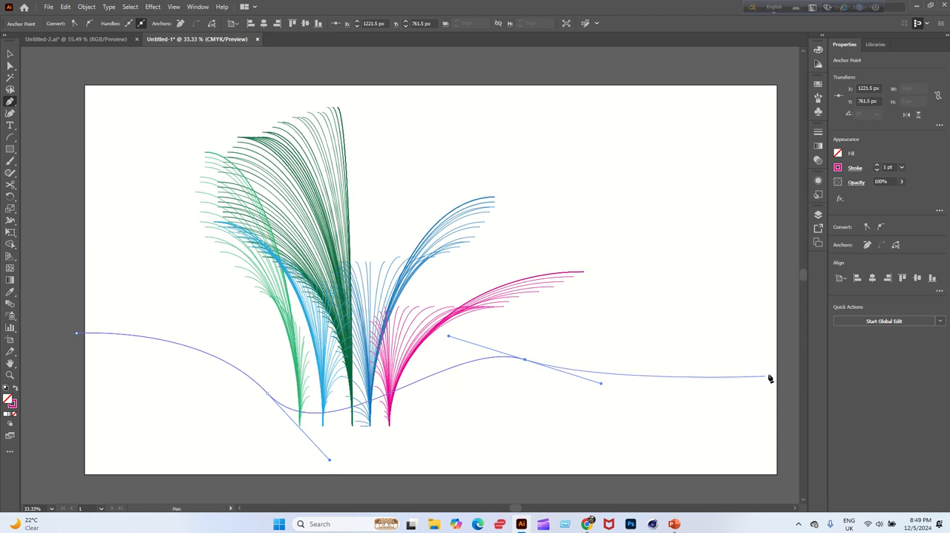
pyautogui.moveTo(782, 365); pyautogui.dragTo(682, 466)
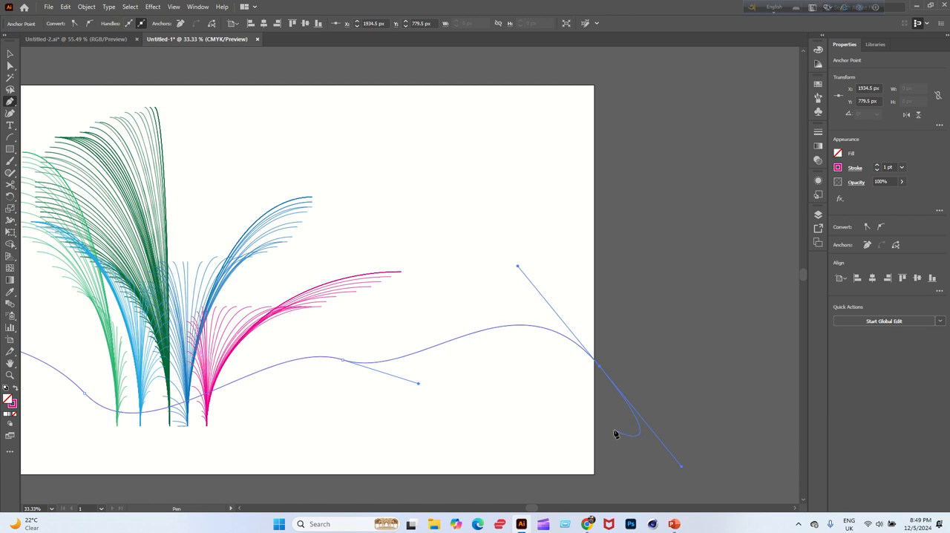
# Close the wavy path into a ground shape by continuing it below the artboard's lower edge and back to its starting point.
pyautogui.scroll(-10, 615, 433)
pyautogui.scroll(10, 620, 416)
pyautogui.scroll(-1, 583, 408)
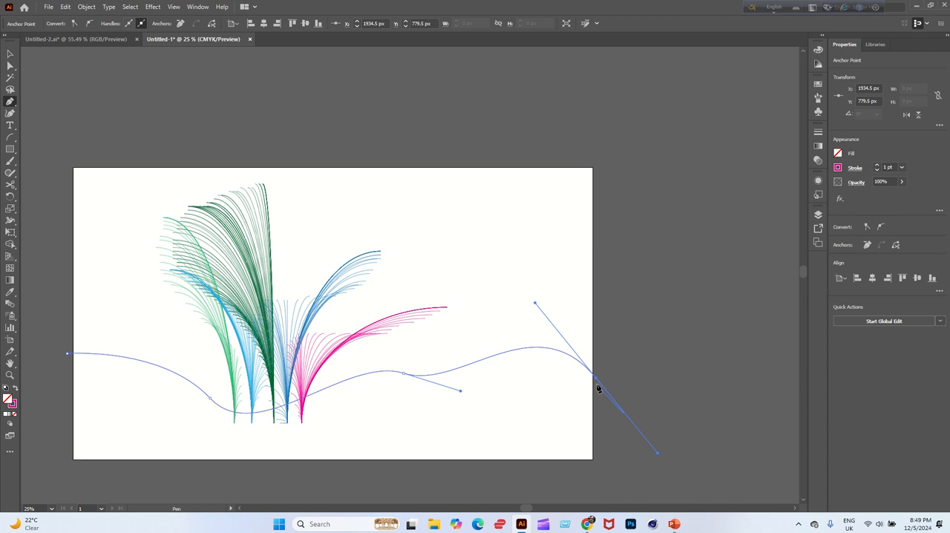
pyautogui.click(599, 476)
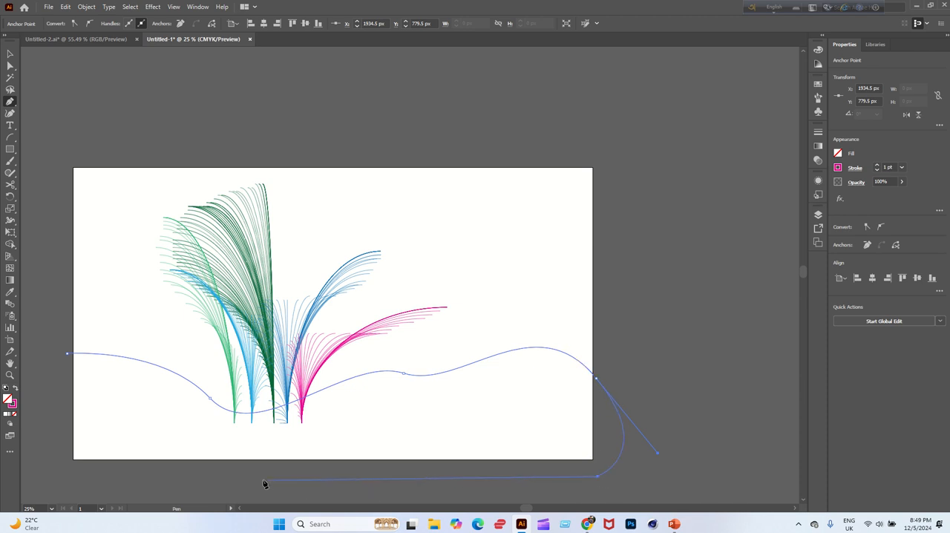
pyautogui.keyDown('shift'); pyautogui.click(222, 491); pyautogui.keyUp('shift')
pyautogui.keyDown('shift'); pyautogui.click(43, 460); pyautogui.keyUp('shift')
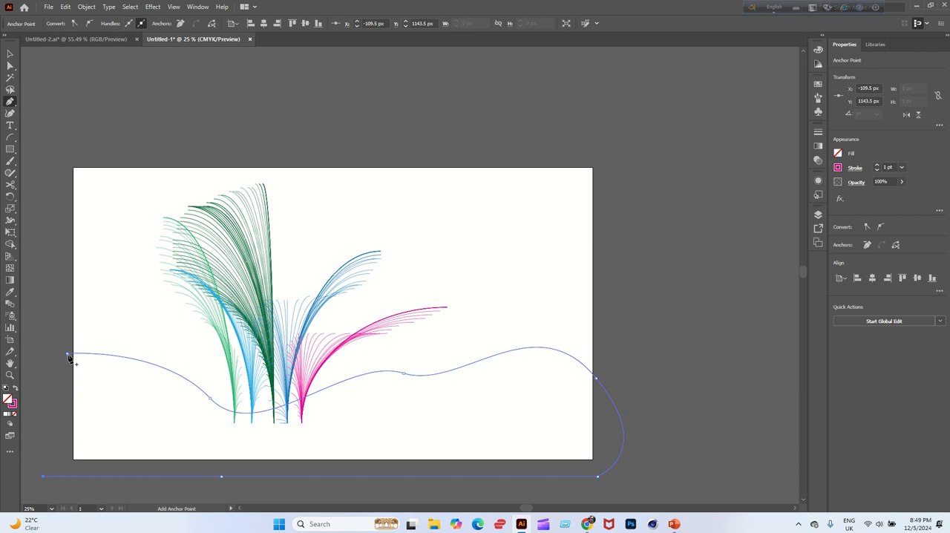
pyautogui.moveTo(67, 354)
pyautogui.mouseDown()
pyautogui.moveTo(38, 260)
pyautogui.moveTo(78, 297)
pyautogui.moveTo(81, 367)
pyautogui.mouseUp()
pyautogui.click(68, 354)
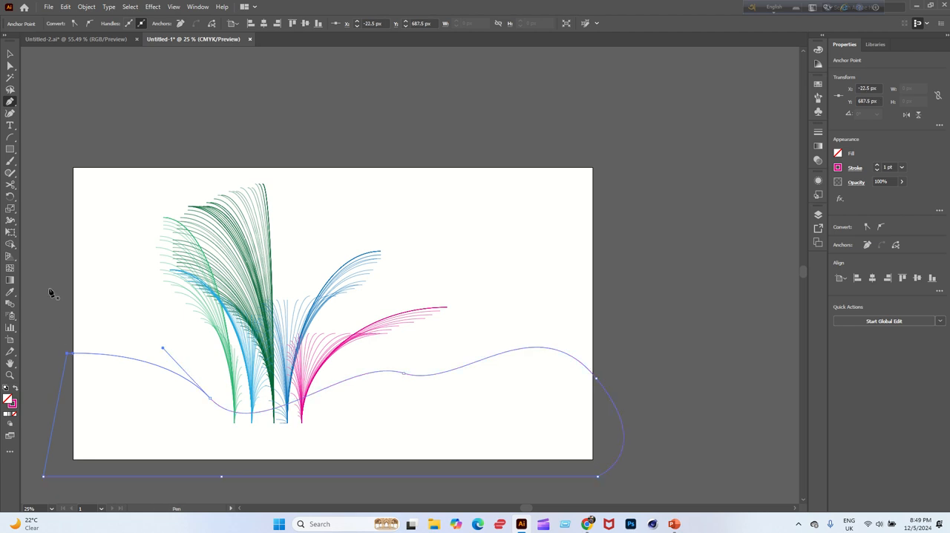
pyautogui.click(10, 53)
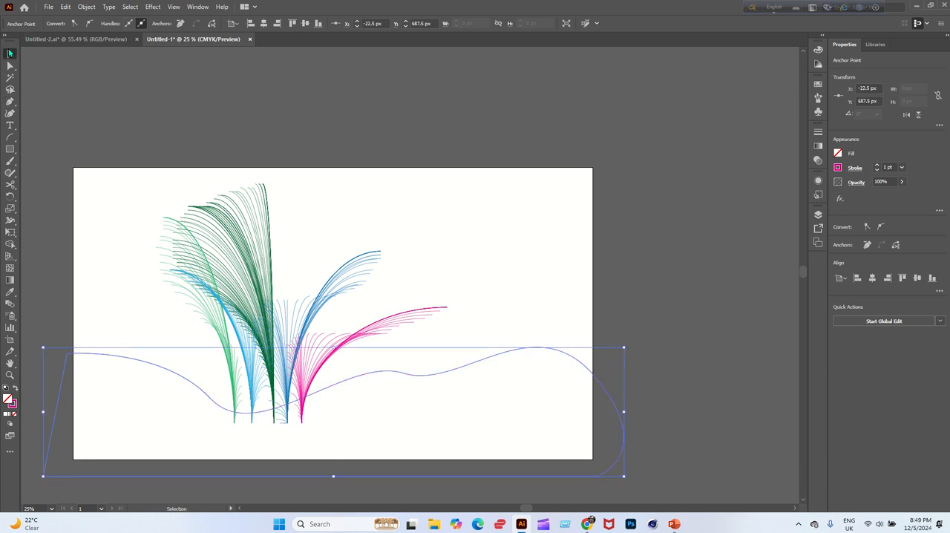
pyautogui.click(110, 146)
# Remove the stroke of the wavy ground shape and fill it with dark green.
pyautogui.moveTo(512, 325); pyautogui.dragTo(601, 393)
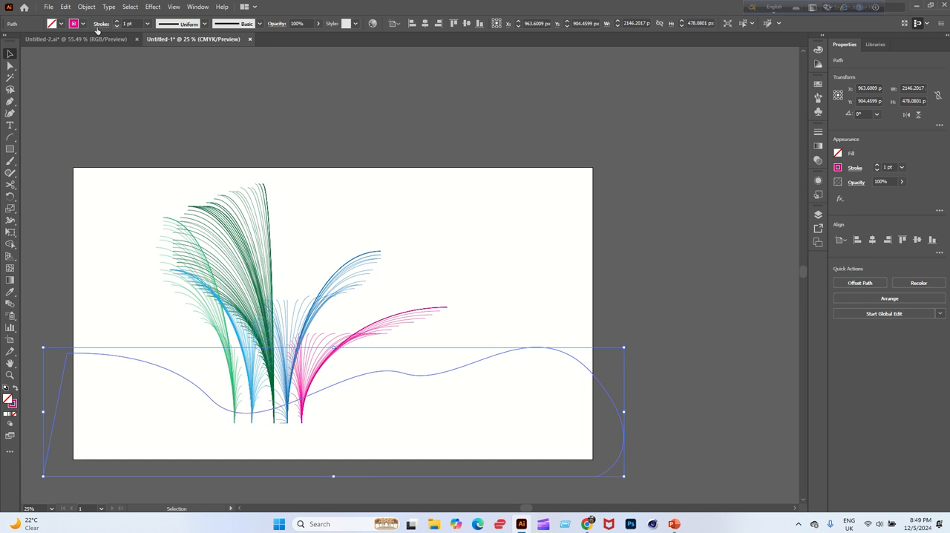
pyautogui.click(83, 24)
pyautogui.click(6, 41)
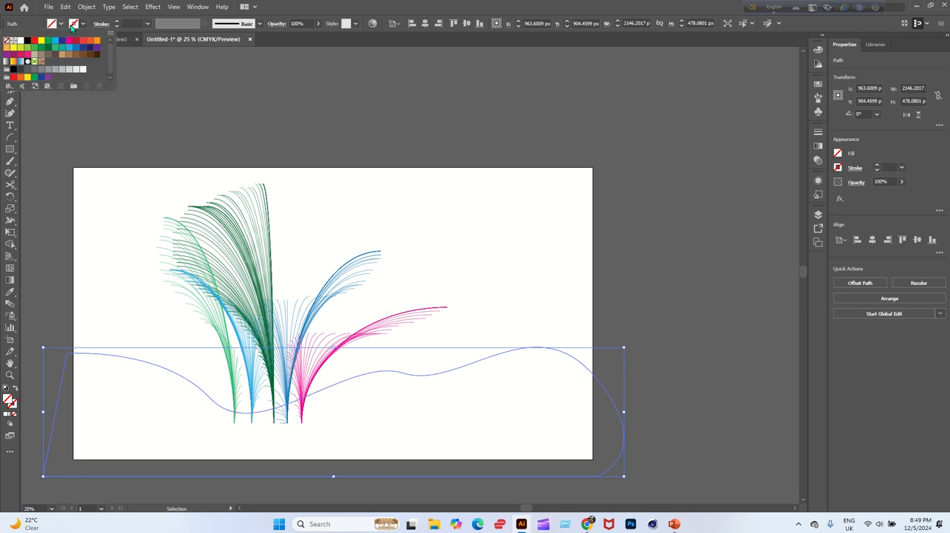
pyautogui.click(62, 23)
pyautogui.click(62, 23)
pyautogui.click(54, 49)
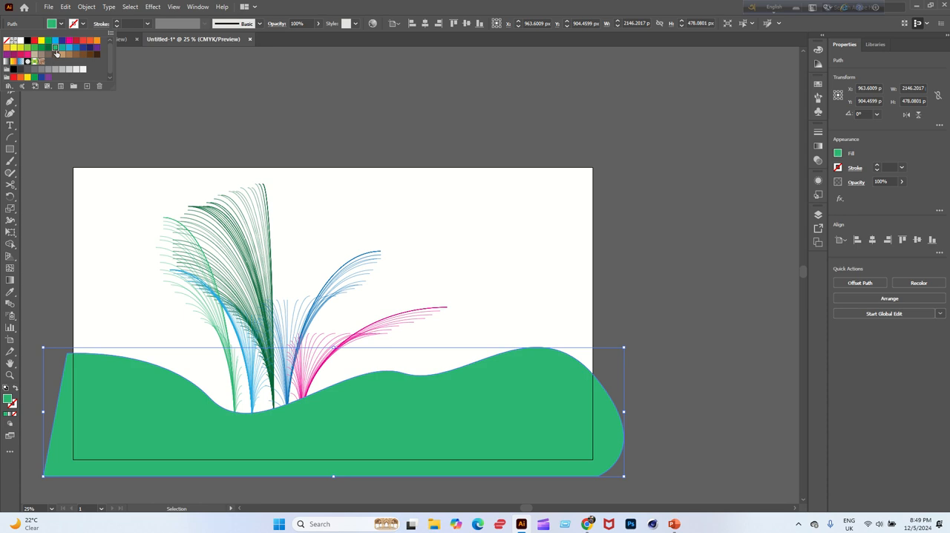
pyautogui.click(41, 49)
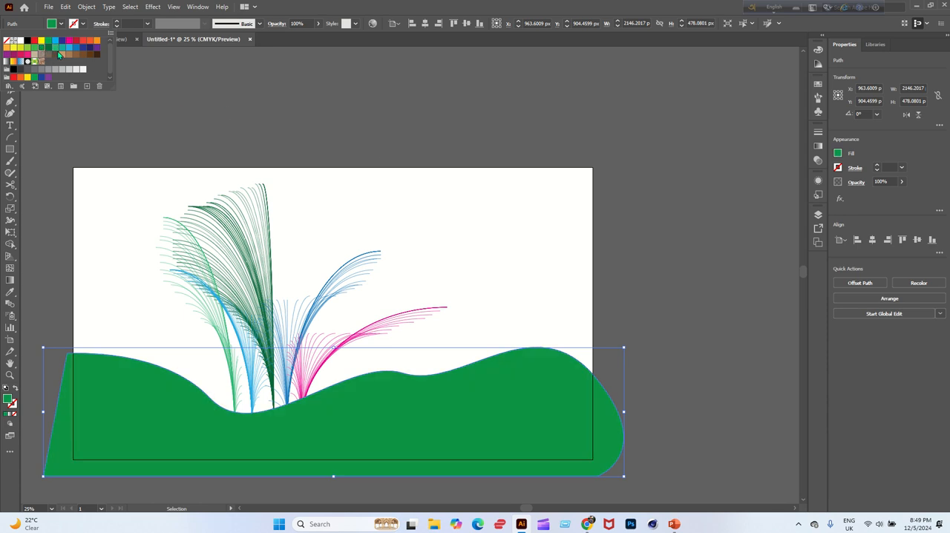
pyautogui.click(48, 47)
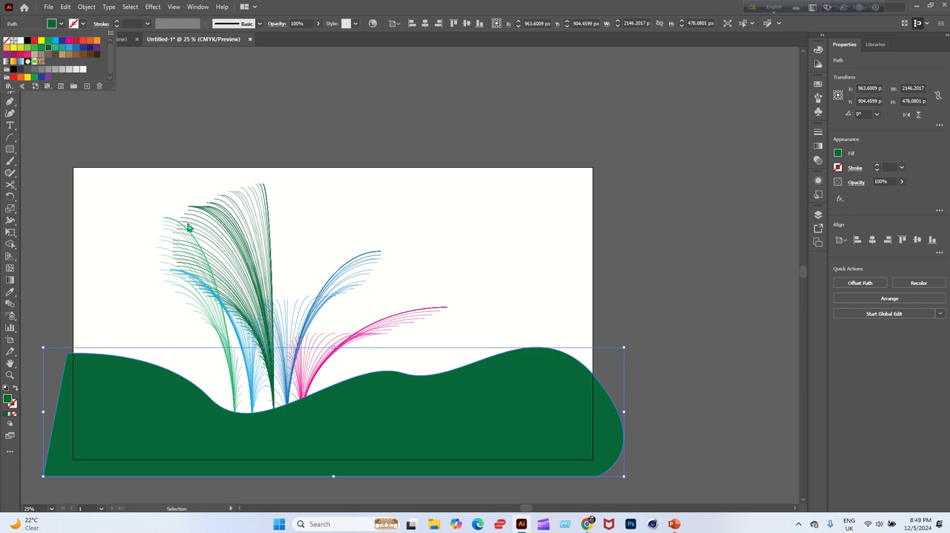
pyautogui.click(84, 136)
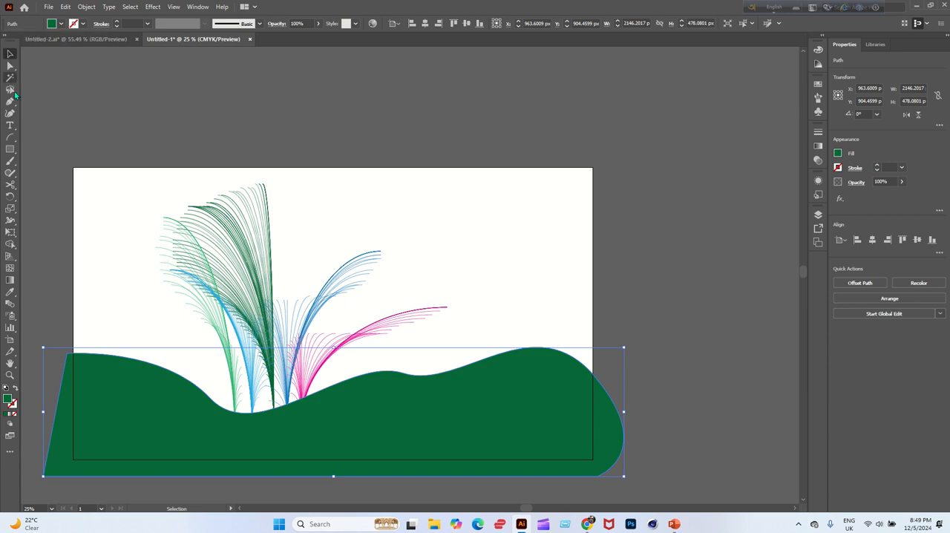
# Draw a 1919 x 1081 px rectangle over the artboard and make a clipping mask with it and the ground shape.
pyautogui.click(9, 150)
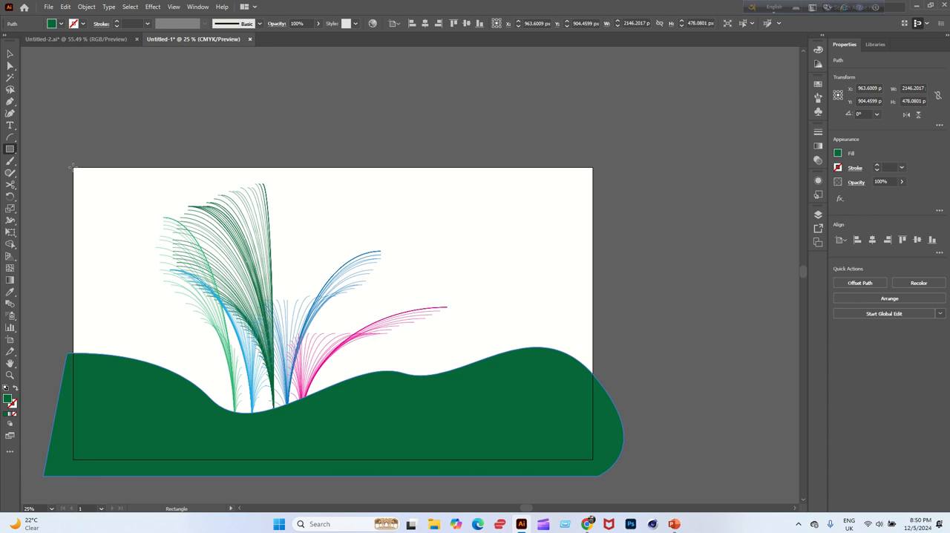
pyautogui.moveTo(72, 167); pyautogui.dragTo(591, 460)
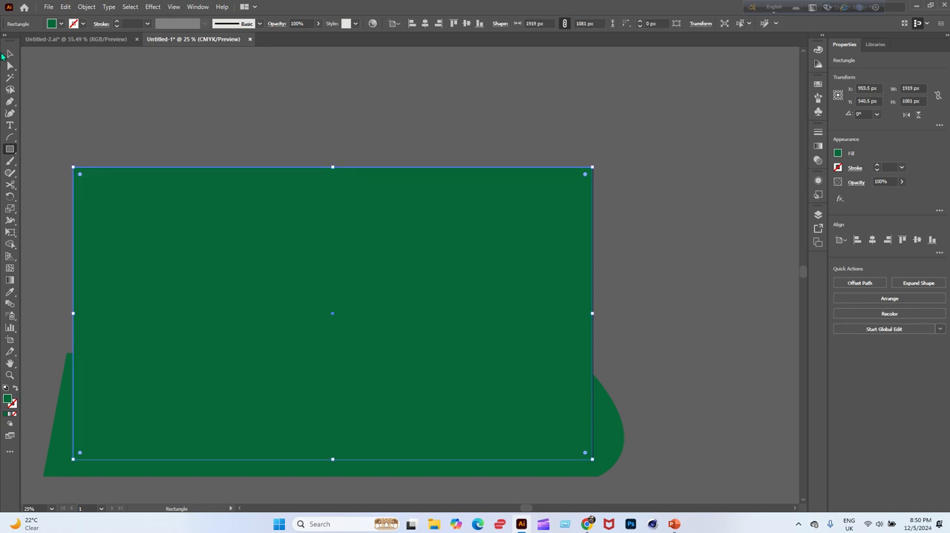
pyautogui.click(9, 54)
pyautogui.hotkey('ctrl', 'a')
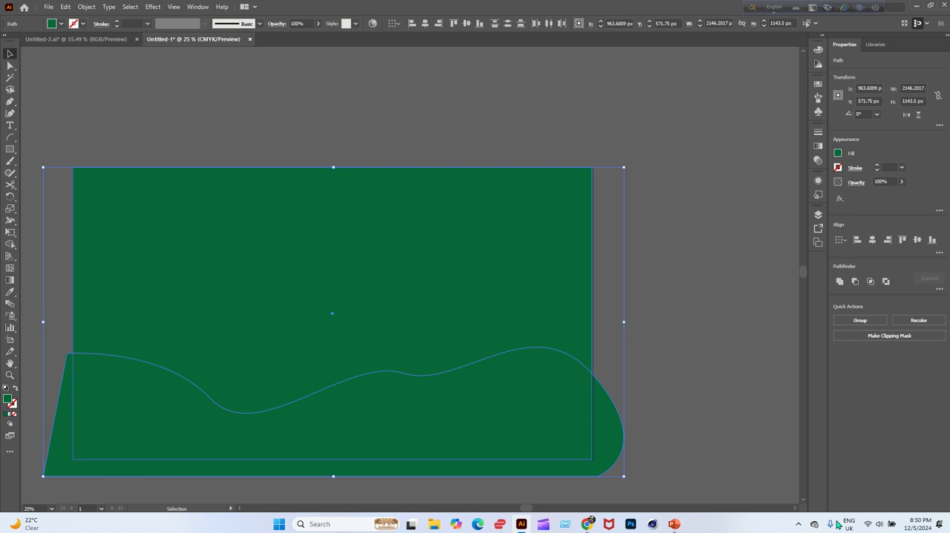
pyautogui.click(897, 336)
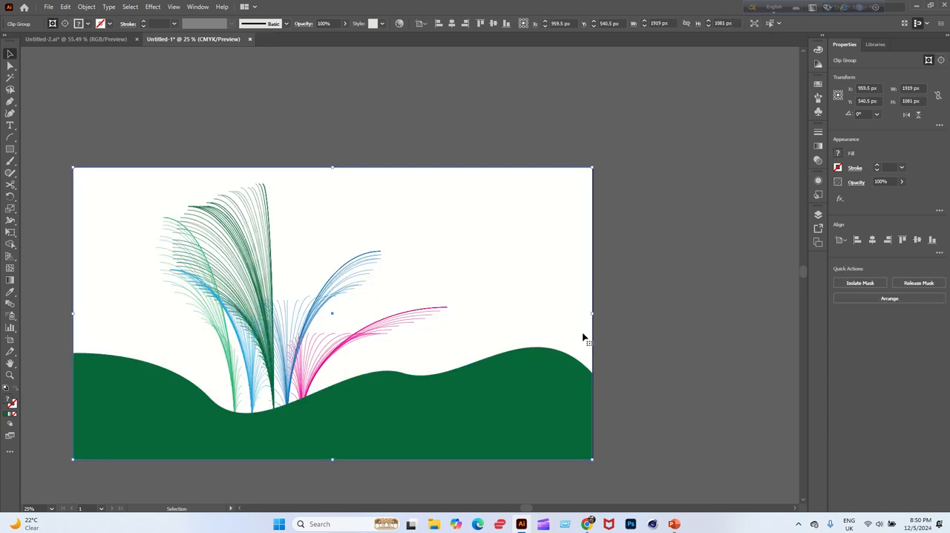
pyautogui.click(55, 236)
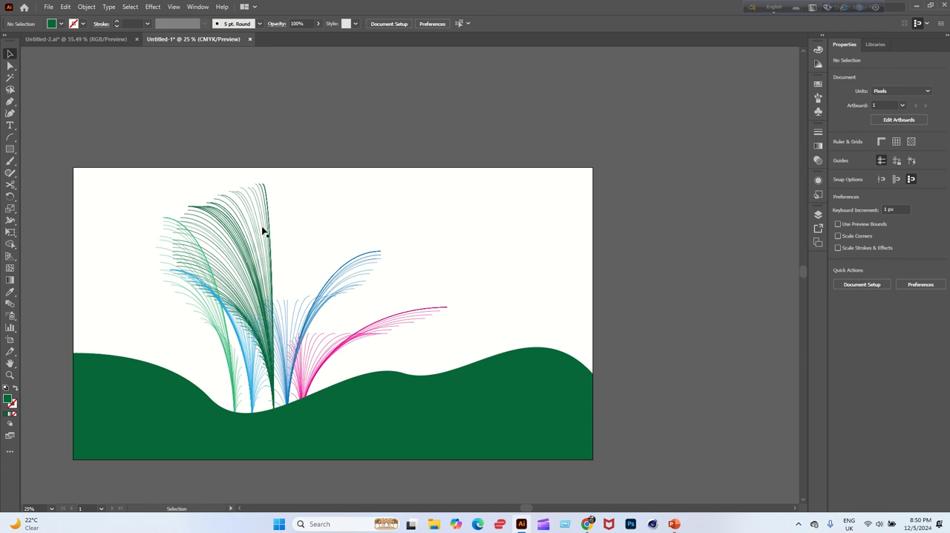
pyautogui.click(51, 509)
pyautogui.click(58, 500)
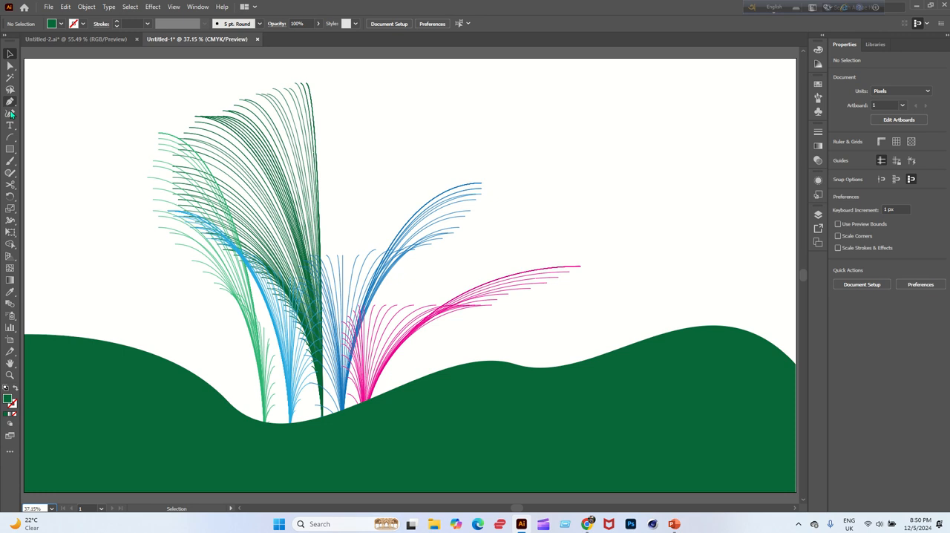
# Draw a dark navy blue rectangle without a stroke, about 1917 x 1082 px, covering the whole artboard.
pyautogui.click(11, 149)
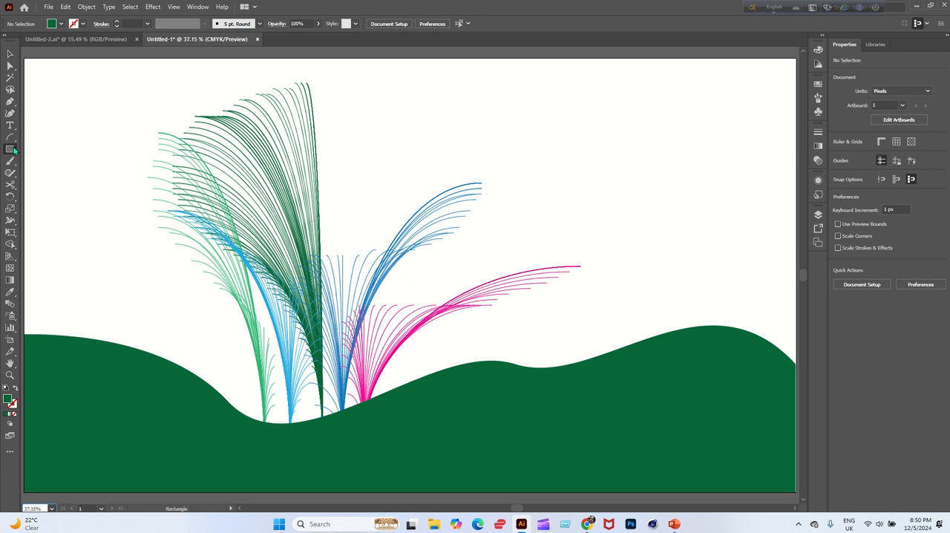
pyautogui.click(53, 26)
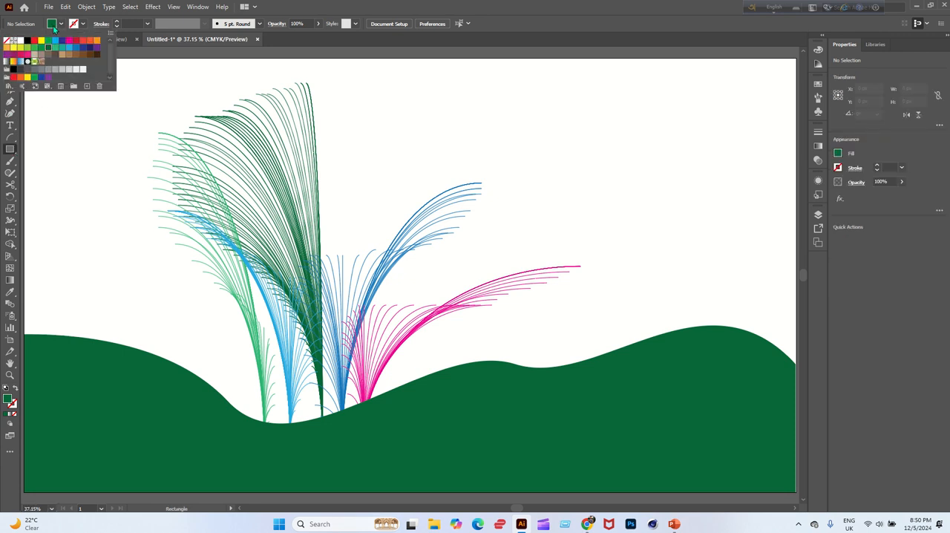
pyautogui.click(89, 47)
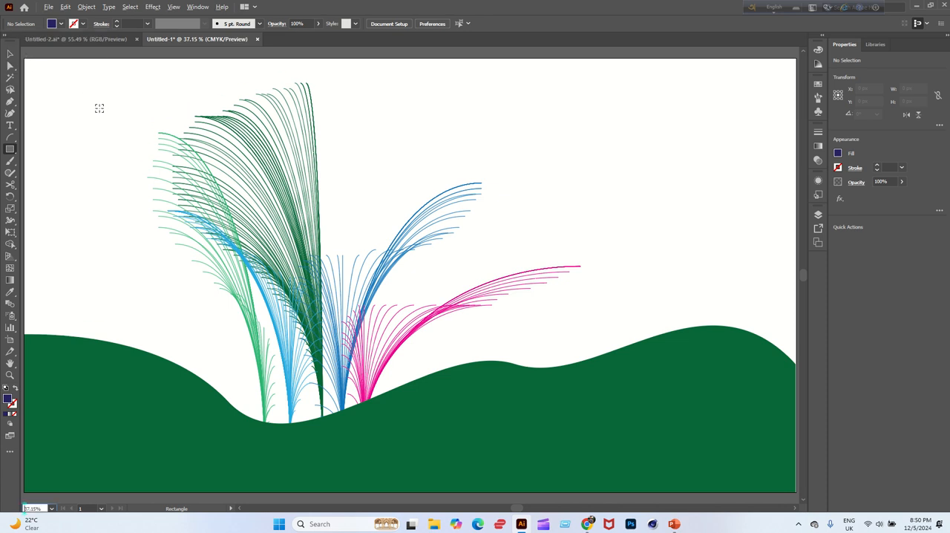
pyautogui.scroll(-1, 98, 108)
pyautogui.click(36, 68)
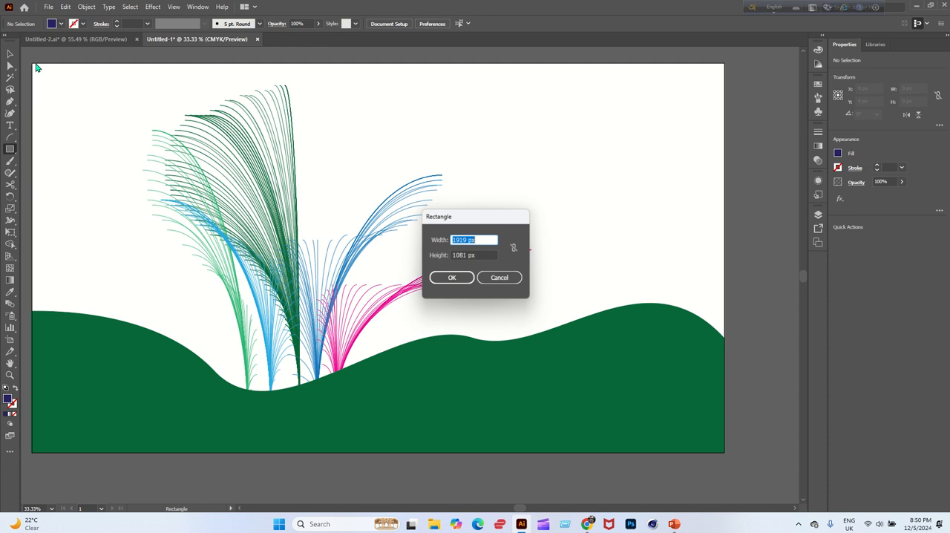
pyautogui.click(500, 278)
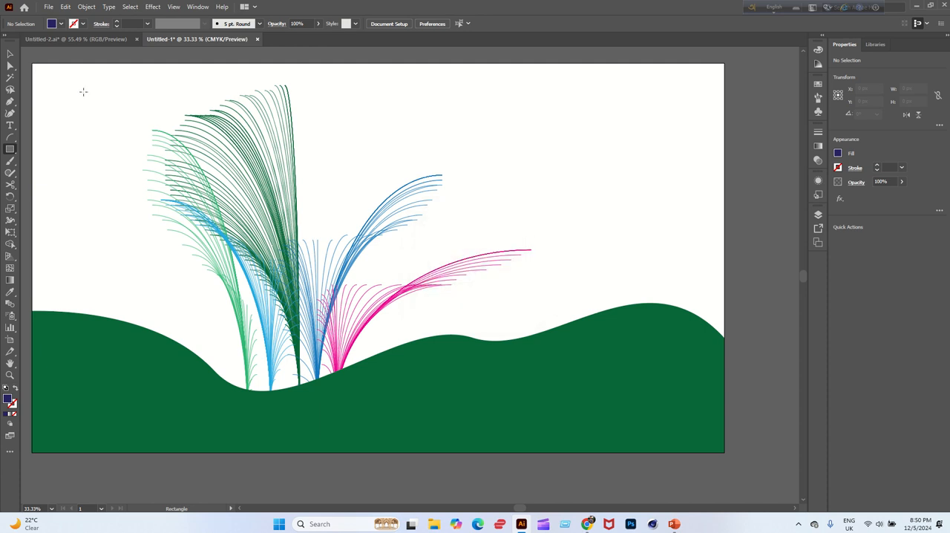
pyautogui.moveTo(32, 63)
pyautogui.mouseDown()
pyautogui.moveTo(267, 230)
pyautogui.moveTo(582, 416)
pyautogui.moveTo(725, 453)
pyautogui.mouseUp()
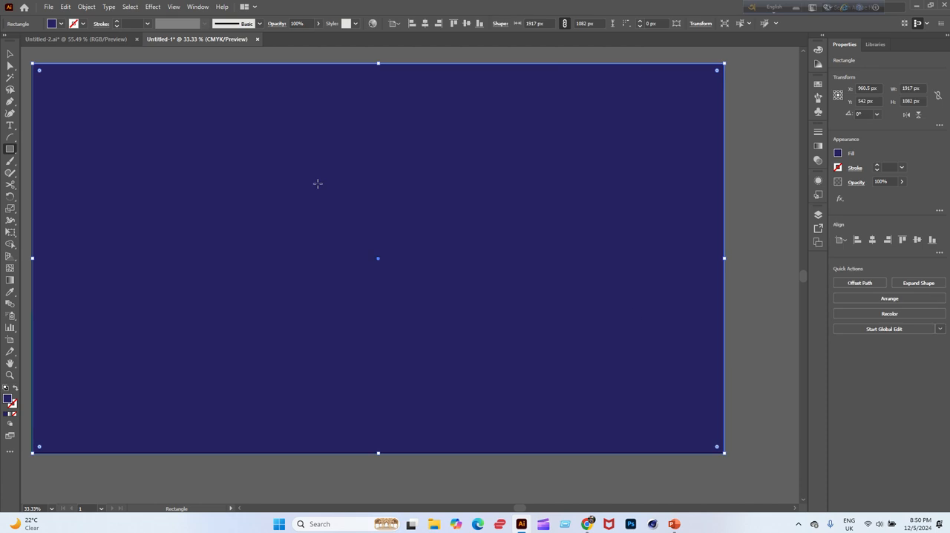
# Send the navy rectangle to the back, behind the plants and the green ground.
pyautogui.click(9, 54)
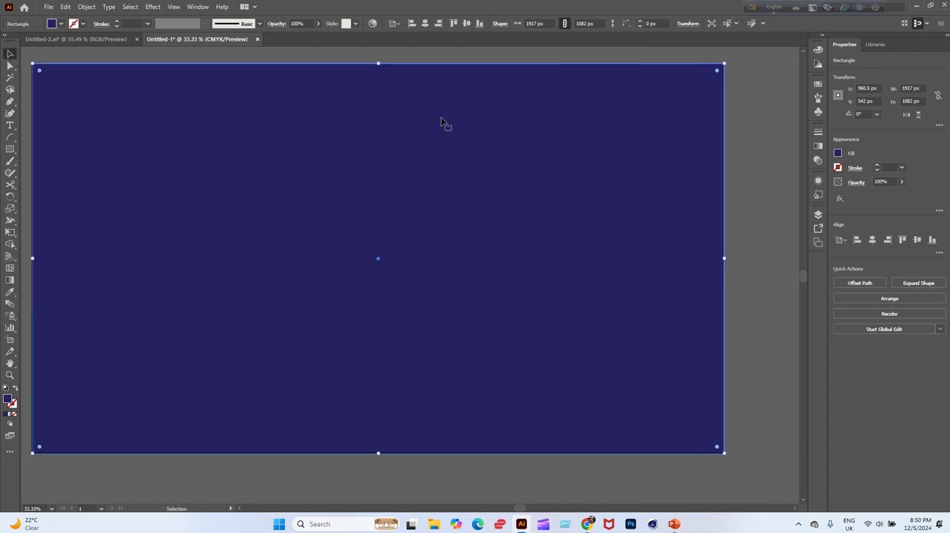
pyautogui.rightClick(656, 85)
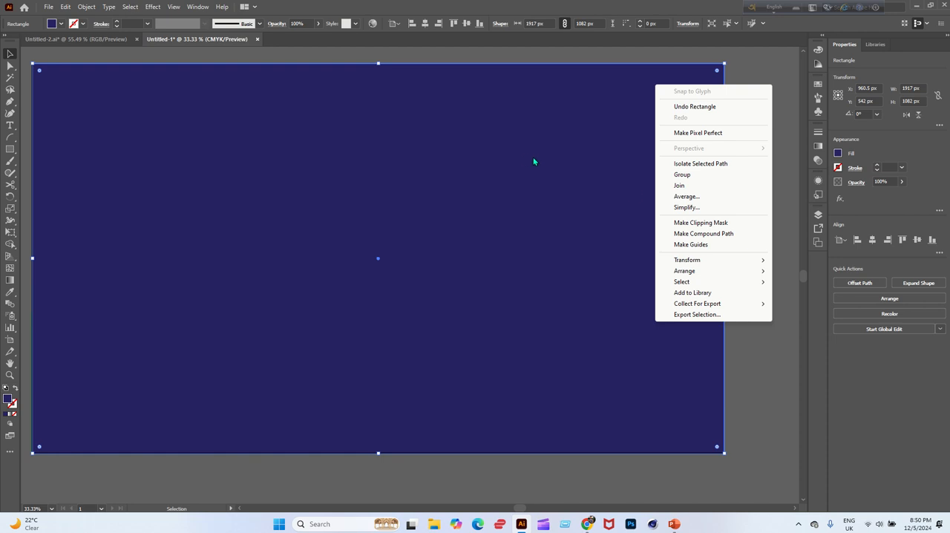
pyautogui.moveTo(691, 273)
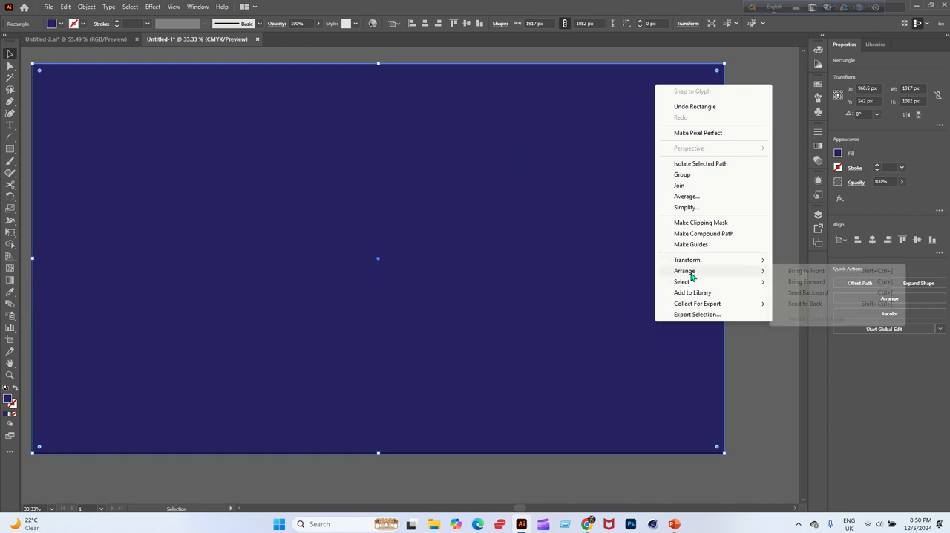
pyautogui.click(796, 304)
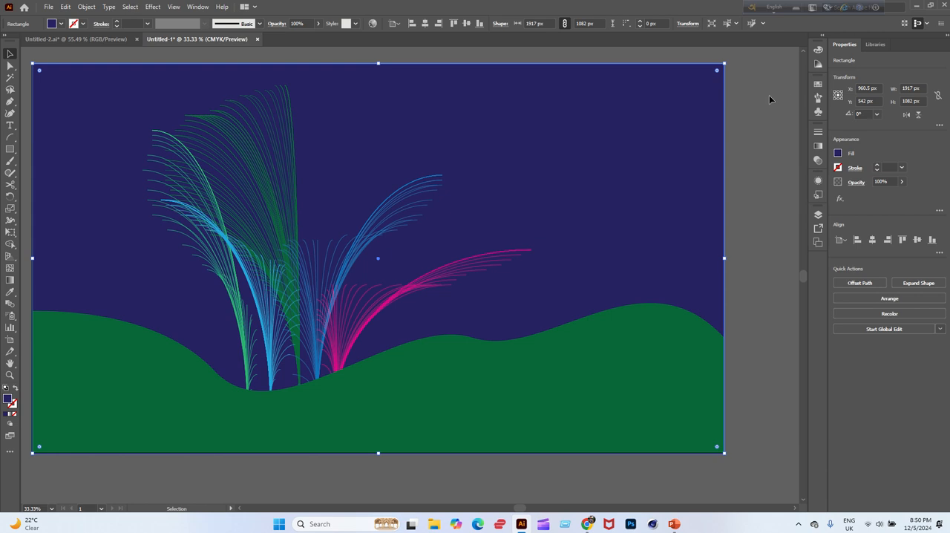
# Try black and lighter blue fills on the background rectangle, restore its dark navy blue fill and deselect it.
pyautogui.click(819, 64)
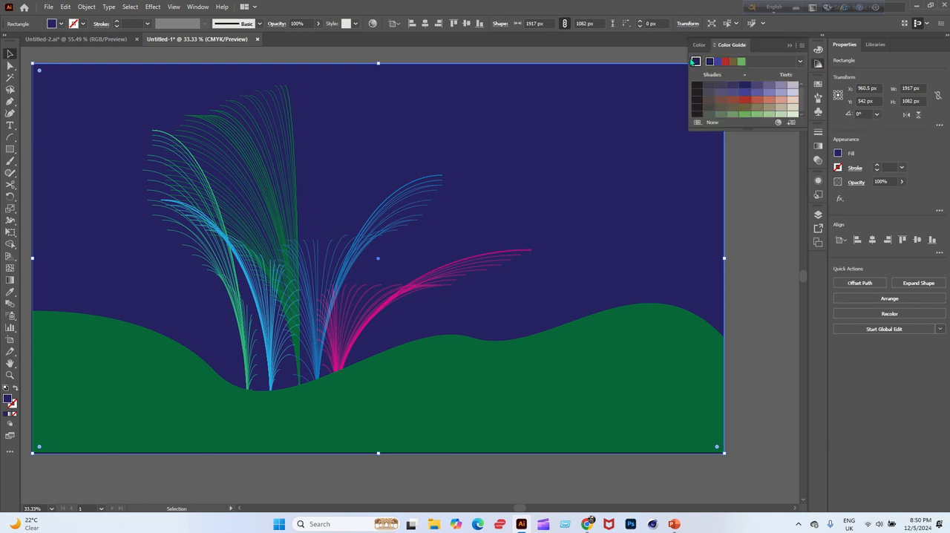
pyautogui.click(62, 24)
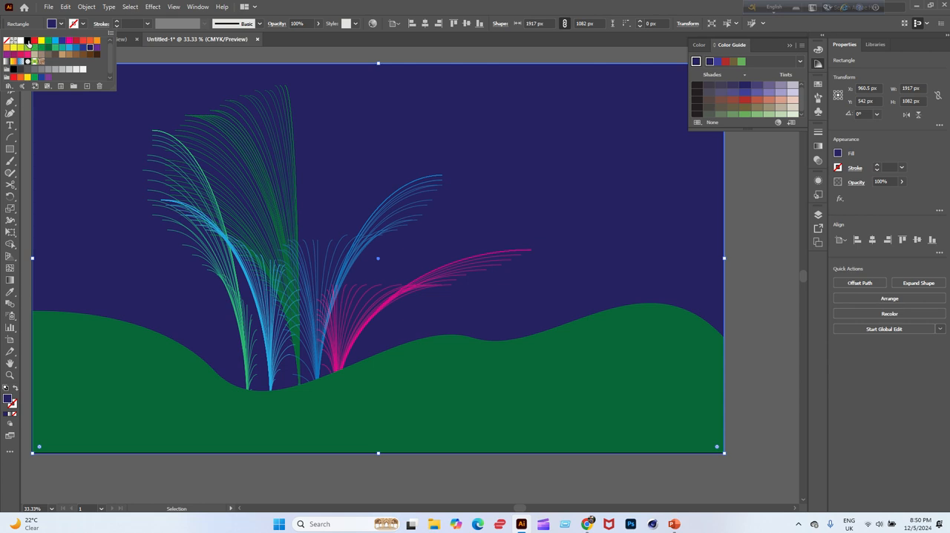
pyautogui.click(28, 41)
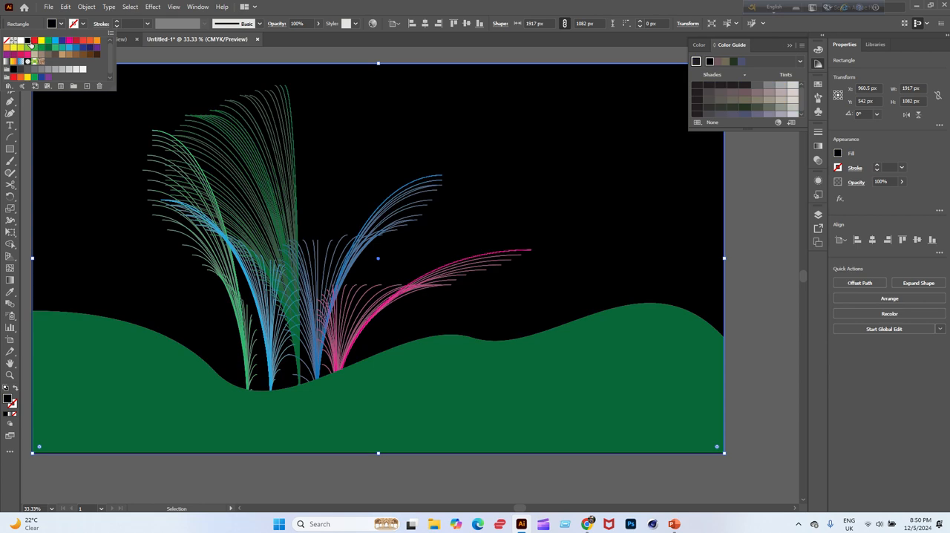
pyautogui.click(81, 49)
pyautogui.click(75, 48)
pyautogui.click(90, 49)
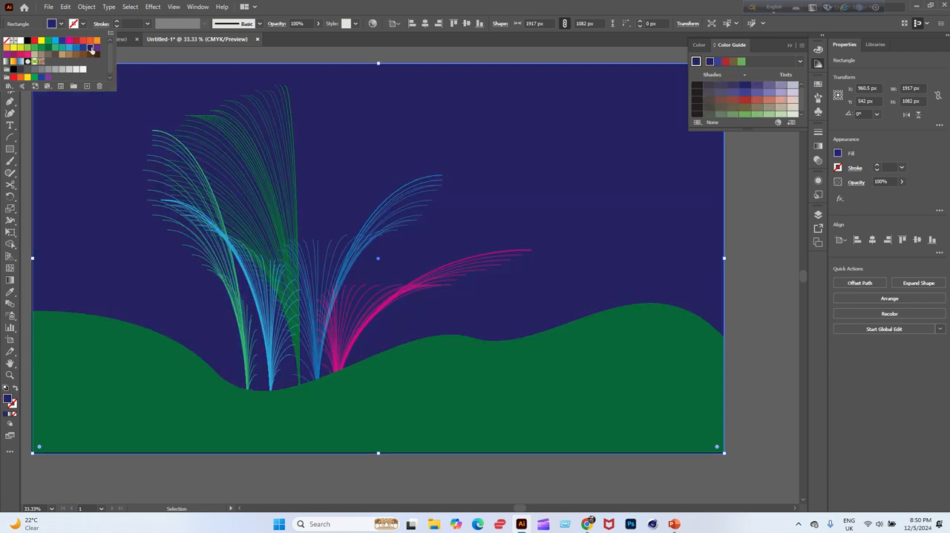
pyautogui.click(758, 257)
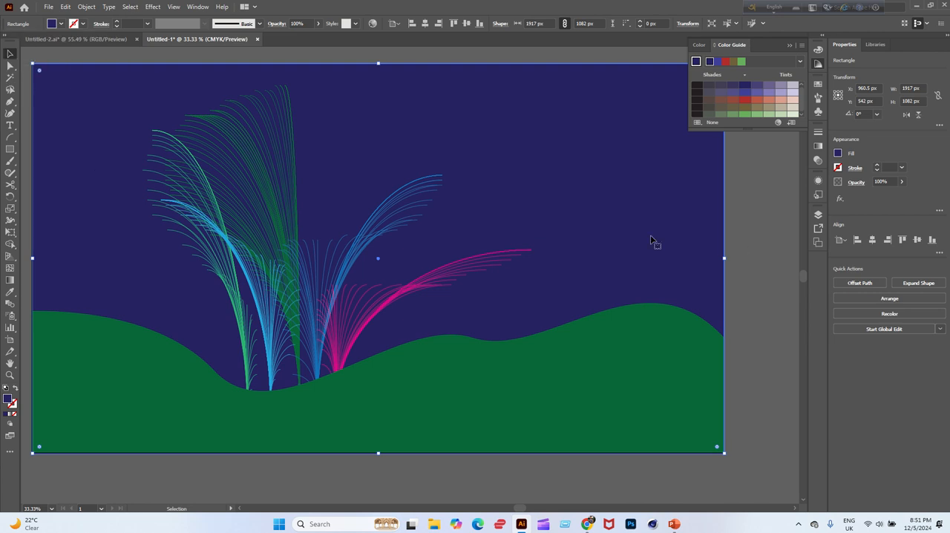
pyautogui.click(50, 509)
pyautogui.click(59, 489)
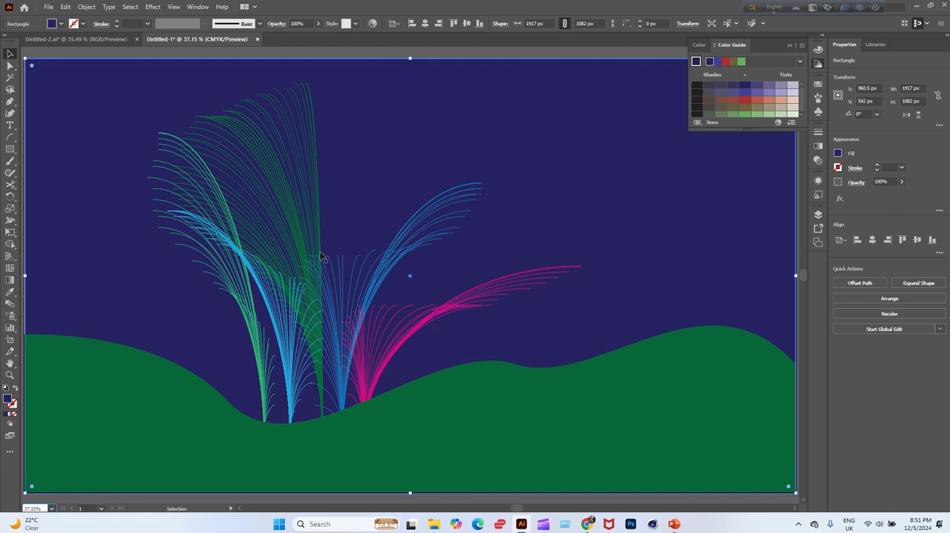
pyautogui.click(663, 47)
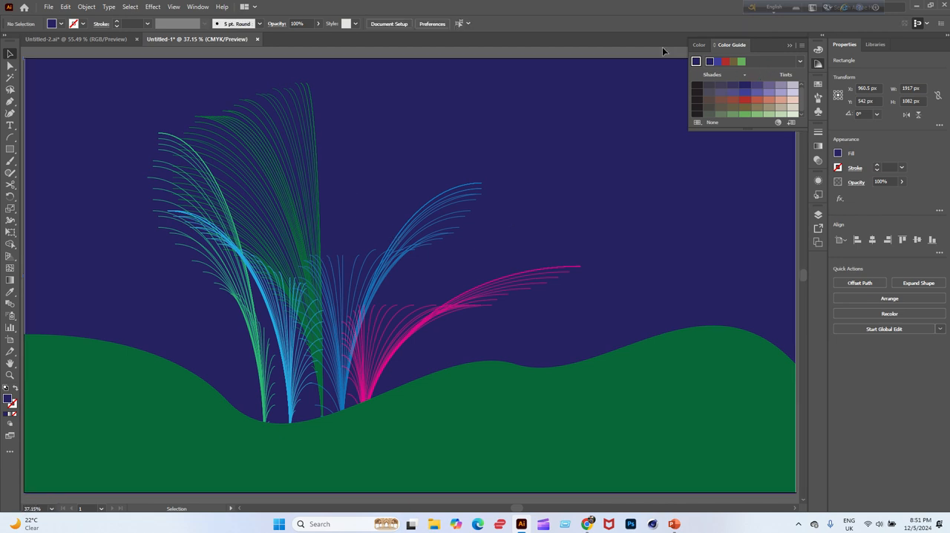